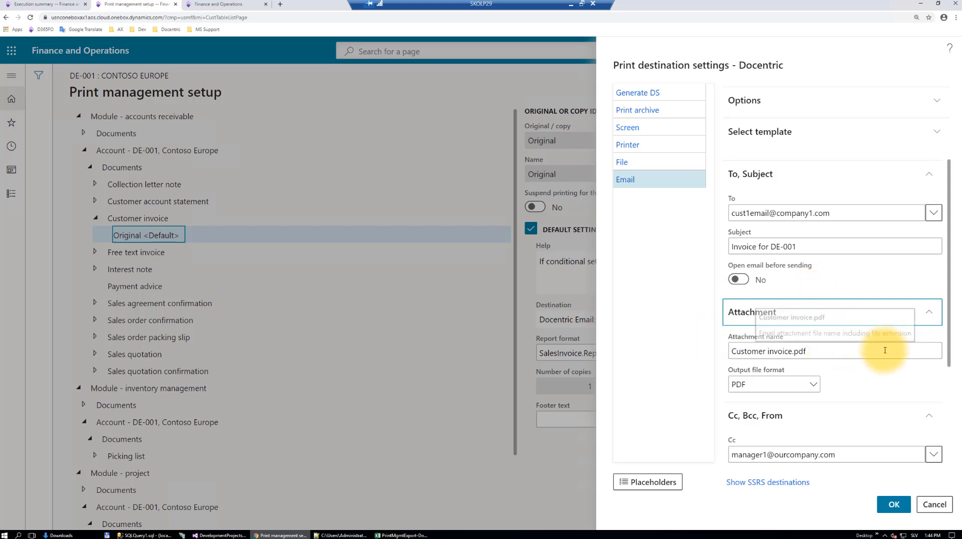
click(933, 317)
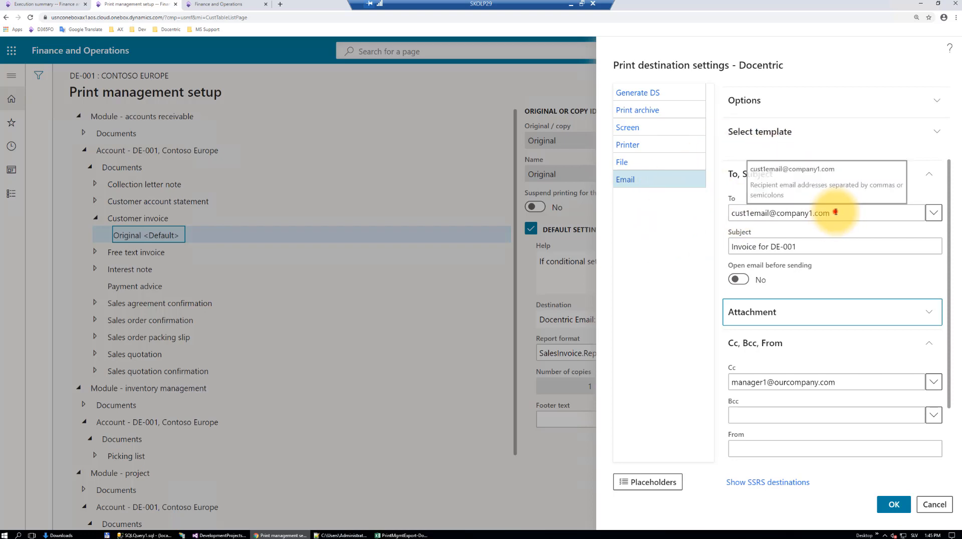
drag(834, 212, 723, 213)
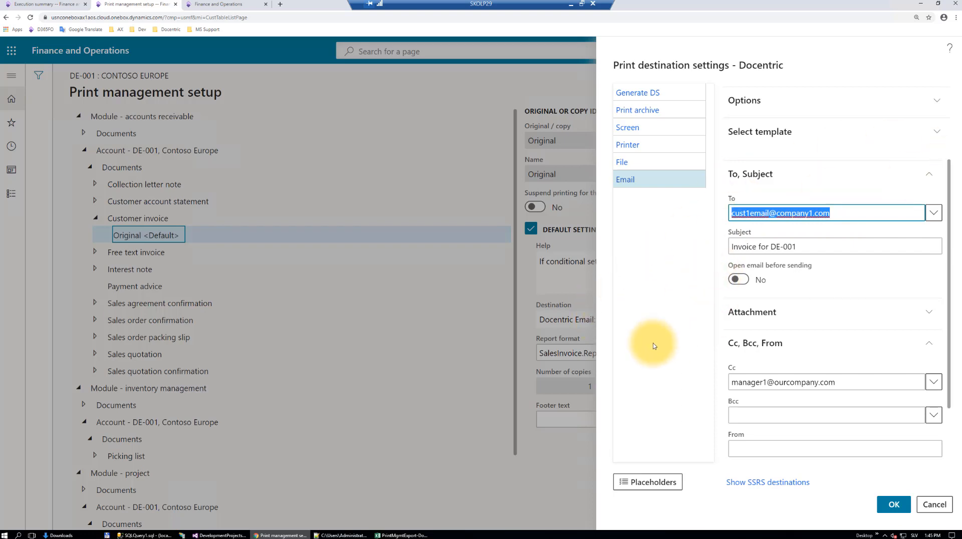
text(@@;@Invoice@)
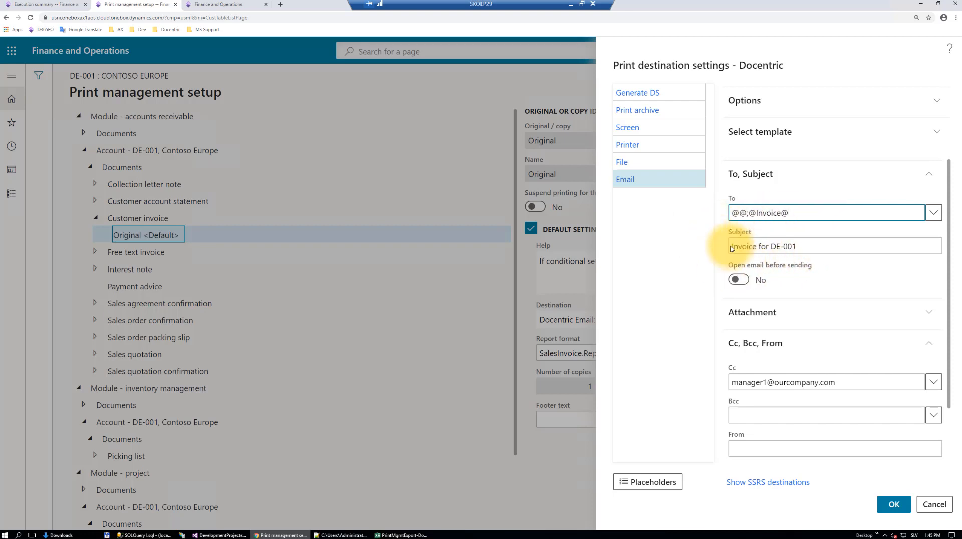
Select the InvoiceId and DueDate custom placeholders of the SalesInvoice.Report and copy their combined text
click(629, 482)
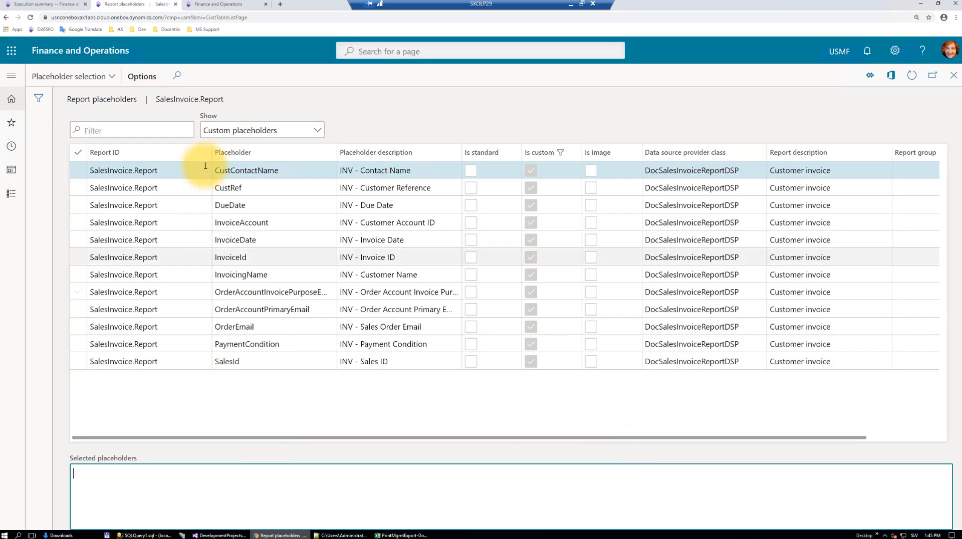
click(256, 258)
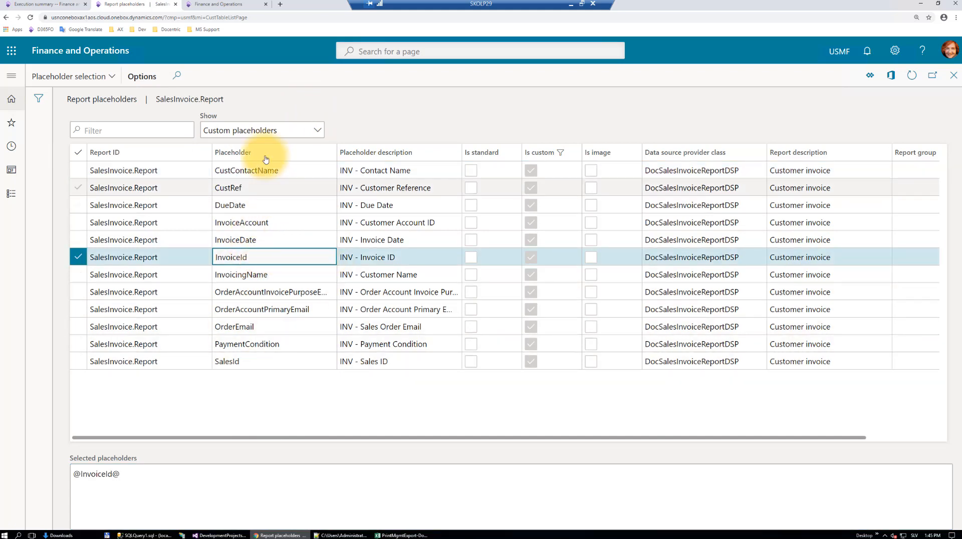
click(260, 205)
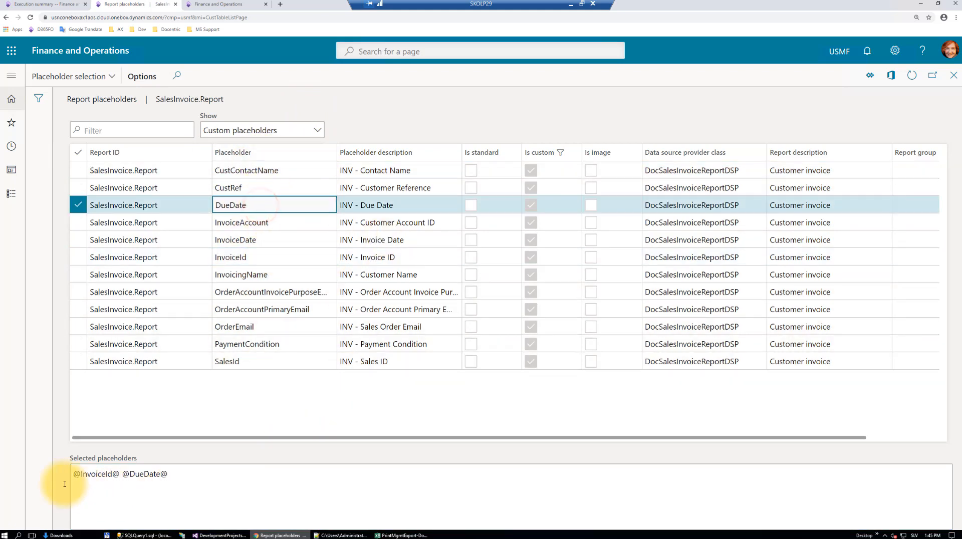
drag(189, 473, 70, 467)
key(ctrl+c)
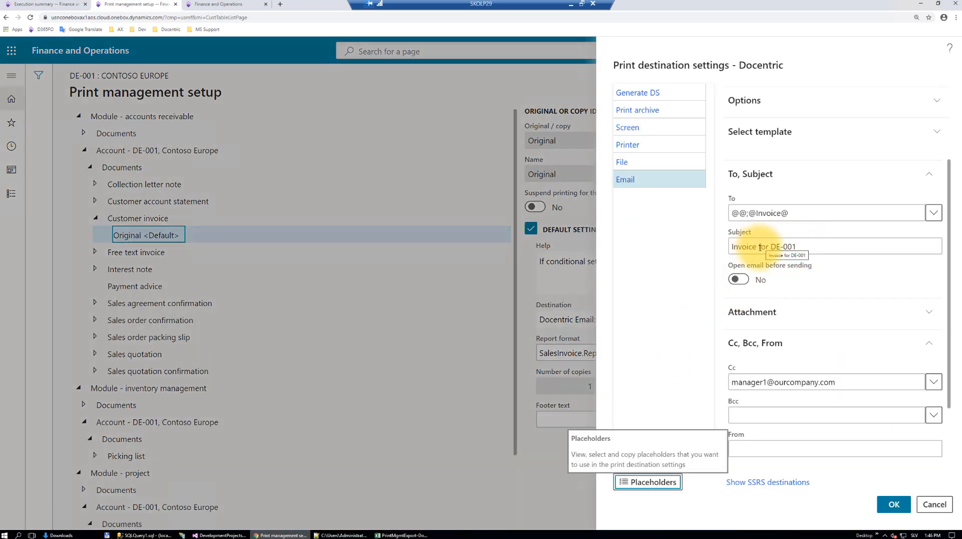
drag(760, 247, 804, 246)
key(ctrl+v)
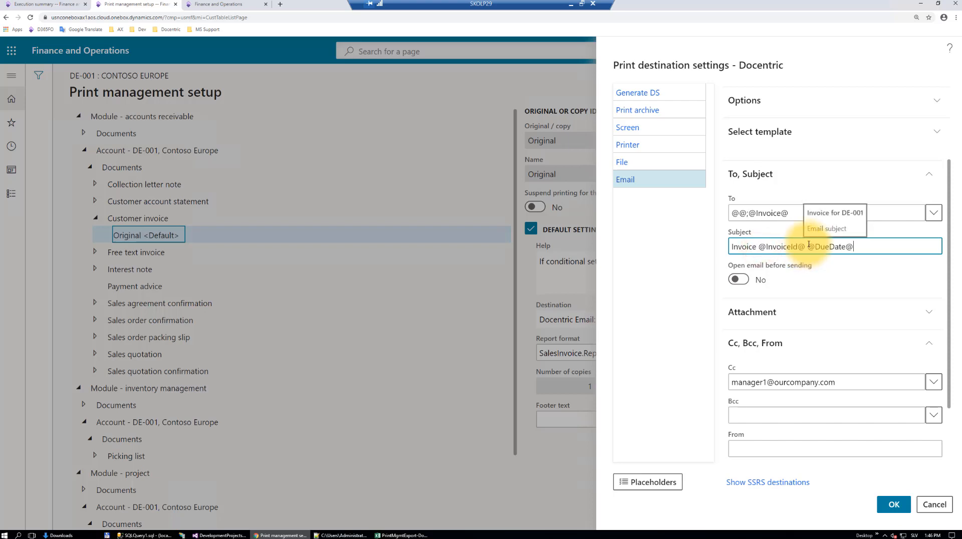
click(759, 246)
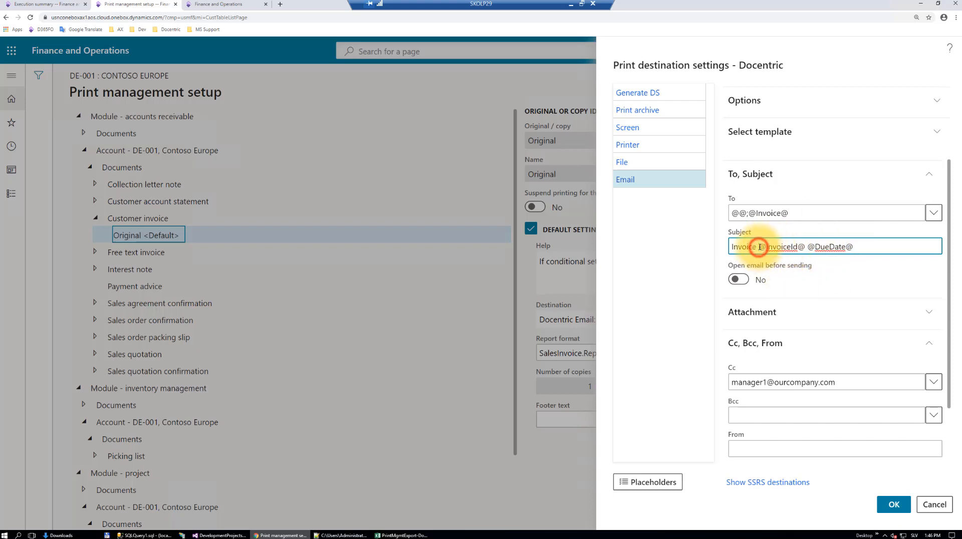
text(#)
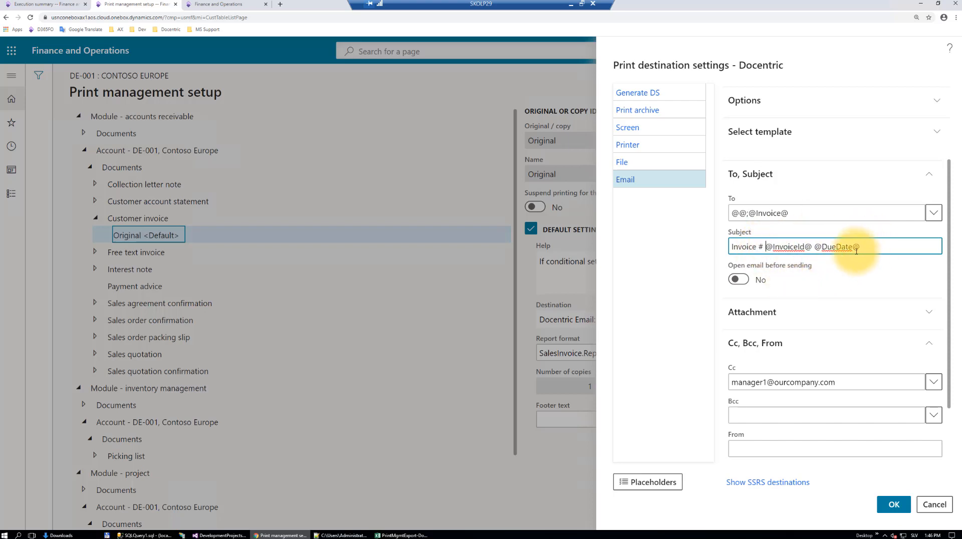
click(815, 247)
drag(816, 246, 874, 245)
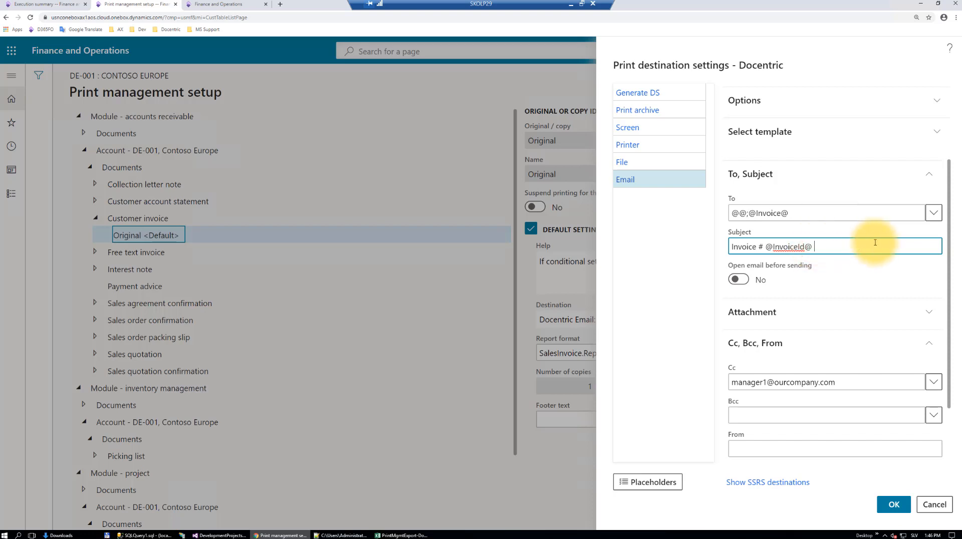
click(640, 482)
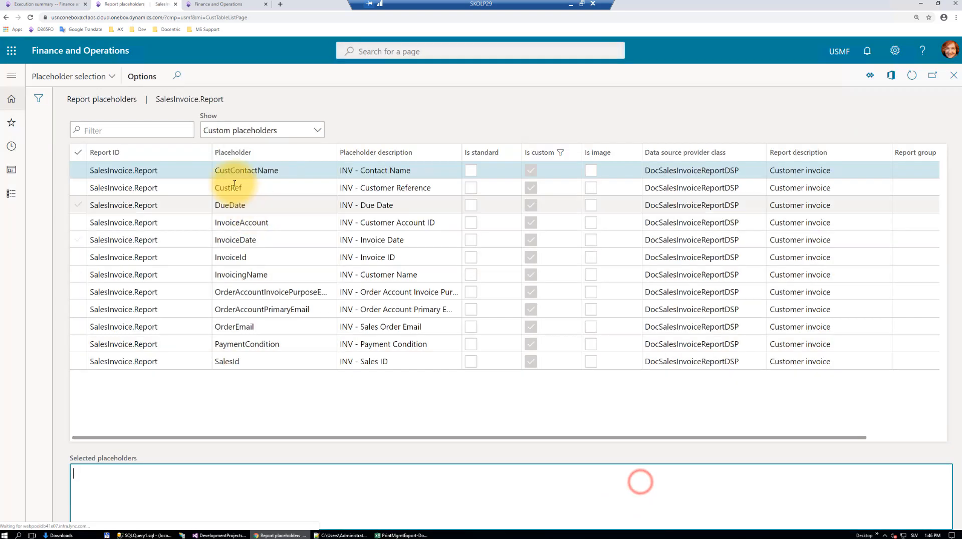
click(285, 224)
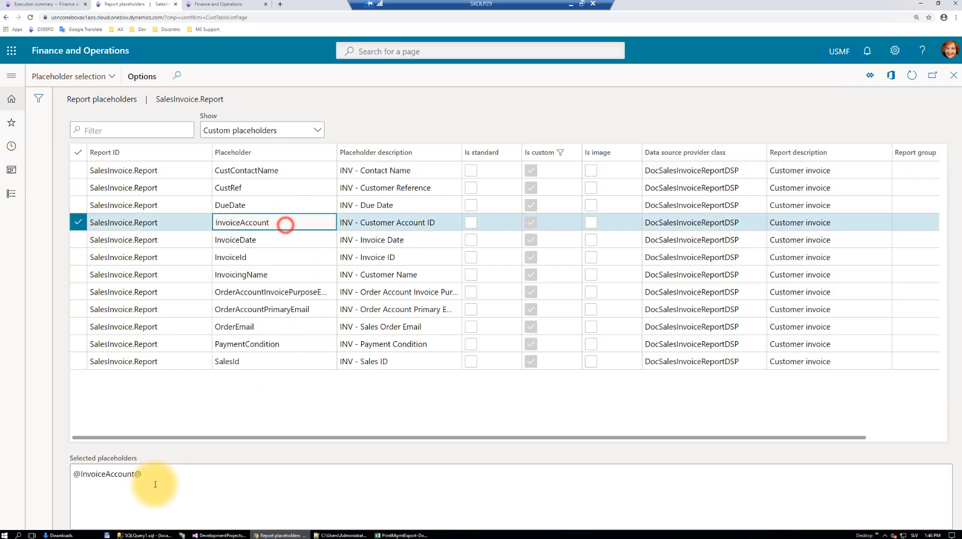
drag(161, 473, 40, 474)
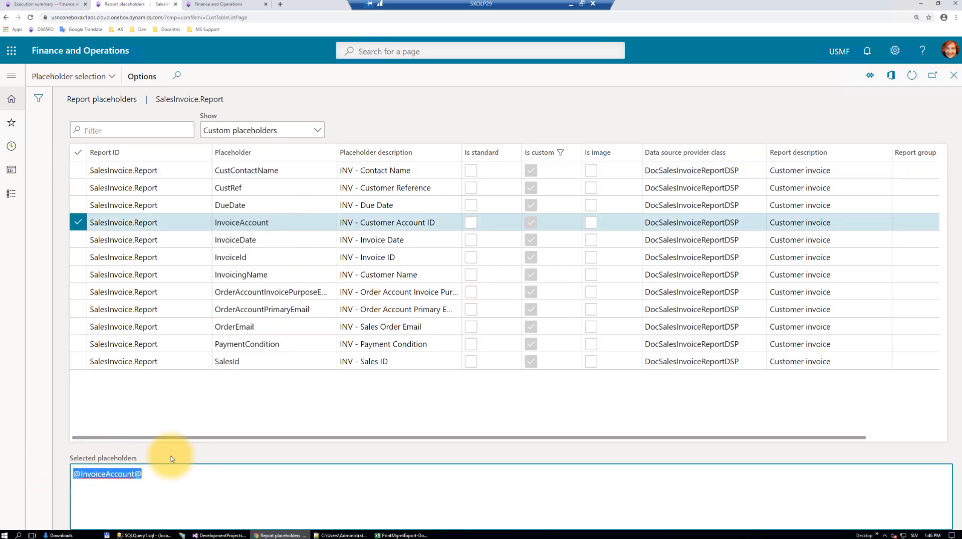
click(953, 75)
click(830, 246)
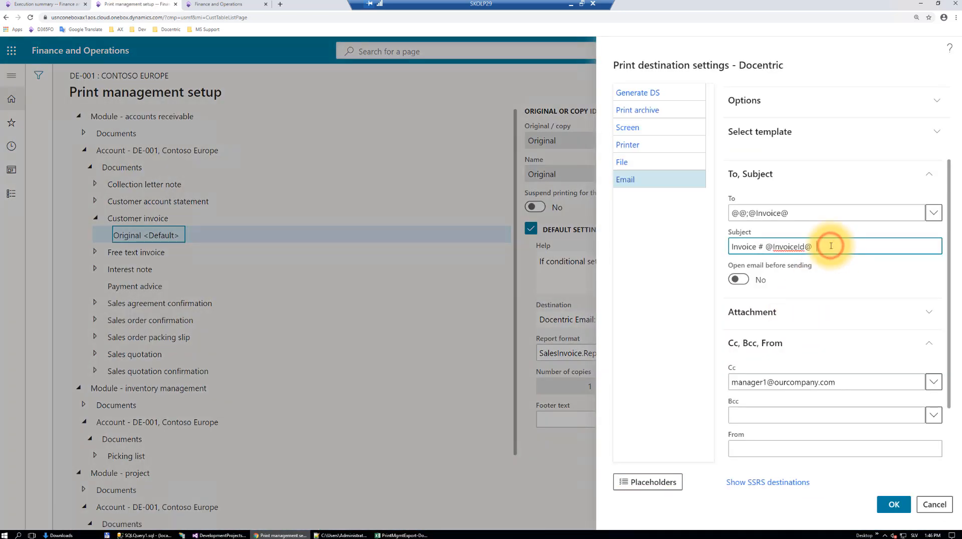
text(for @InvoiceAccount@)
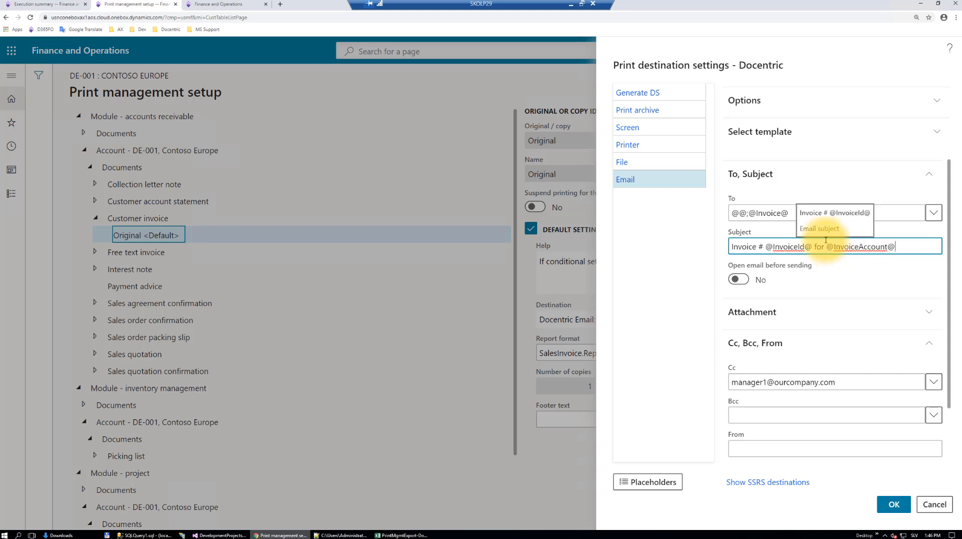
click(855, 169)
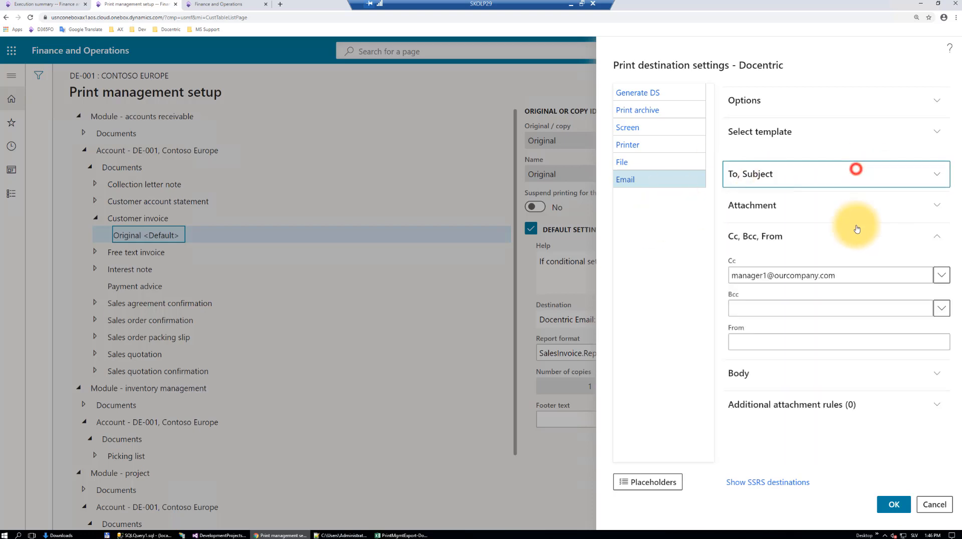
click(814, 205)
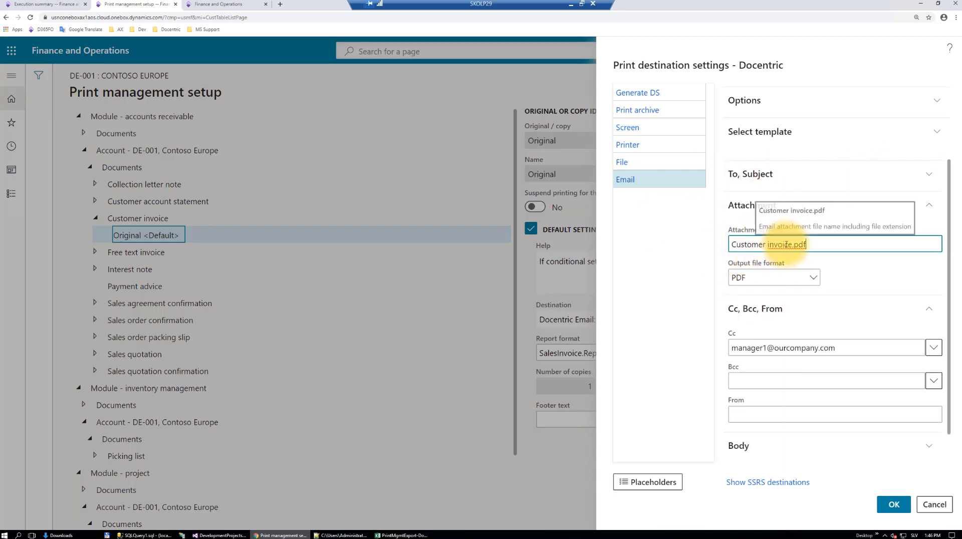
click(792, 244)
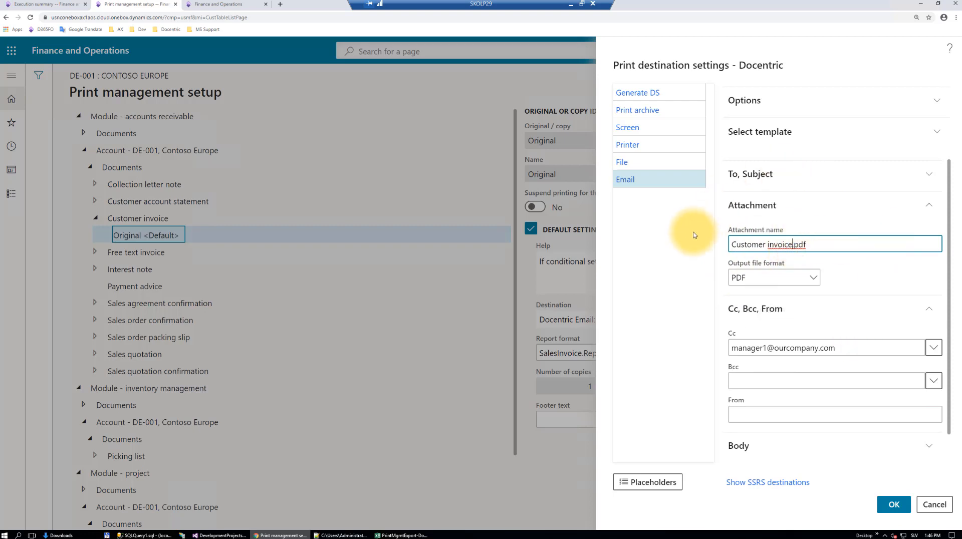
click(805, 173)
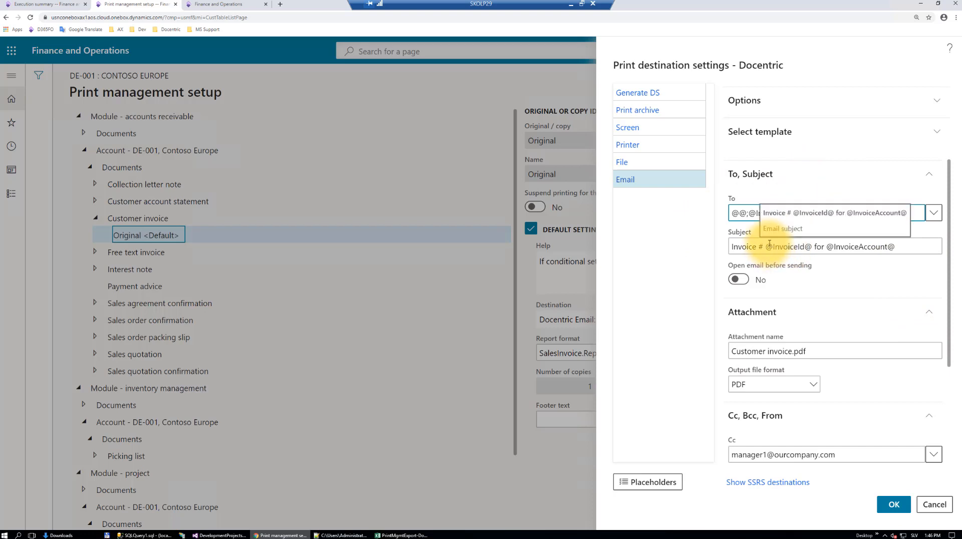
double_click(768, 246)
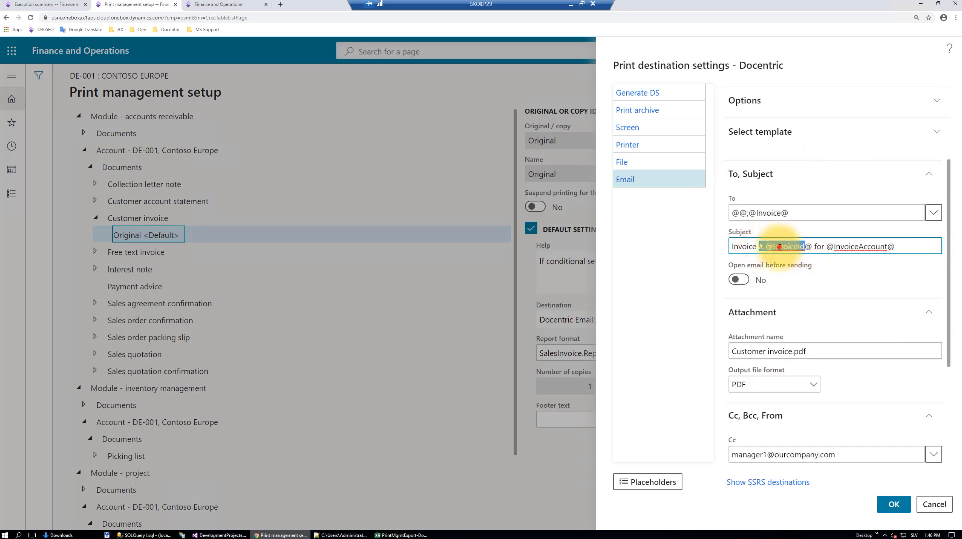
click(778, 247)
drag(766, 246, 810, 247)
key(ctrl+c)
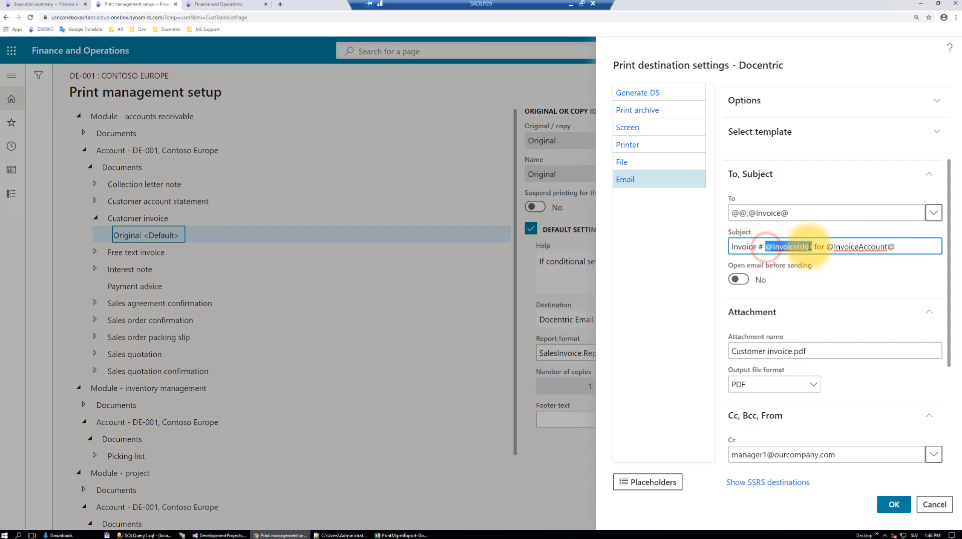
click(793, 351)
key(ctrl+v)
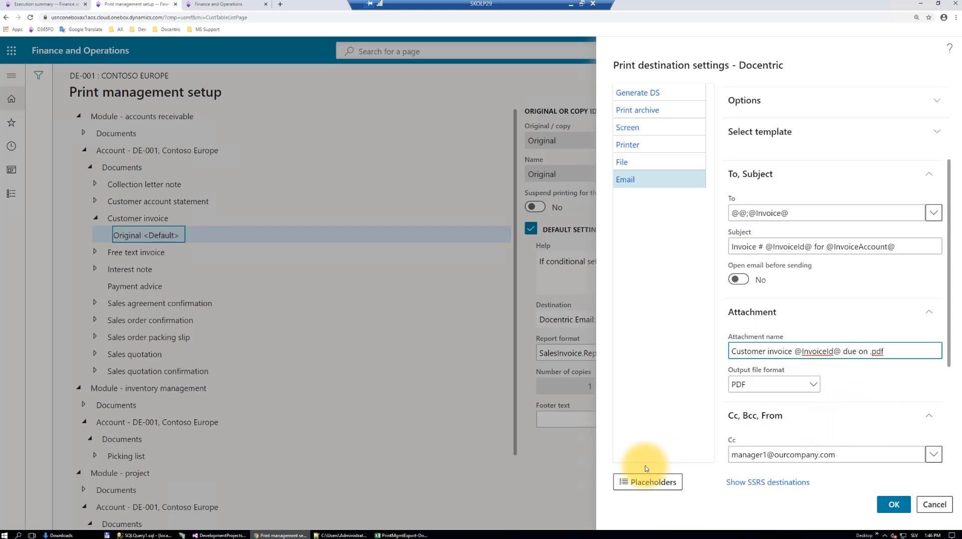
click(645, 482)
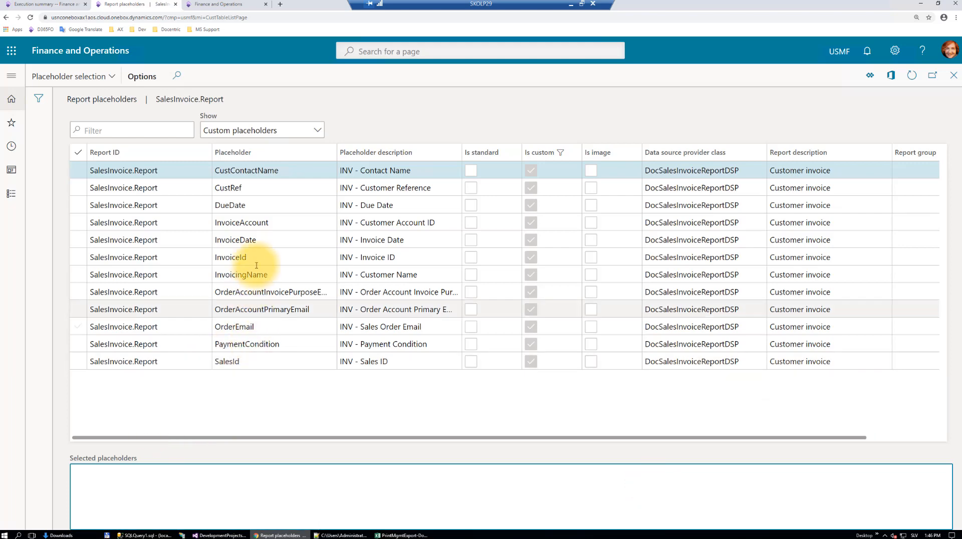
click(236, 205)
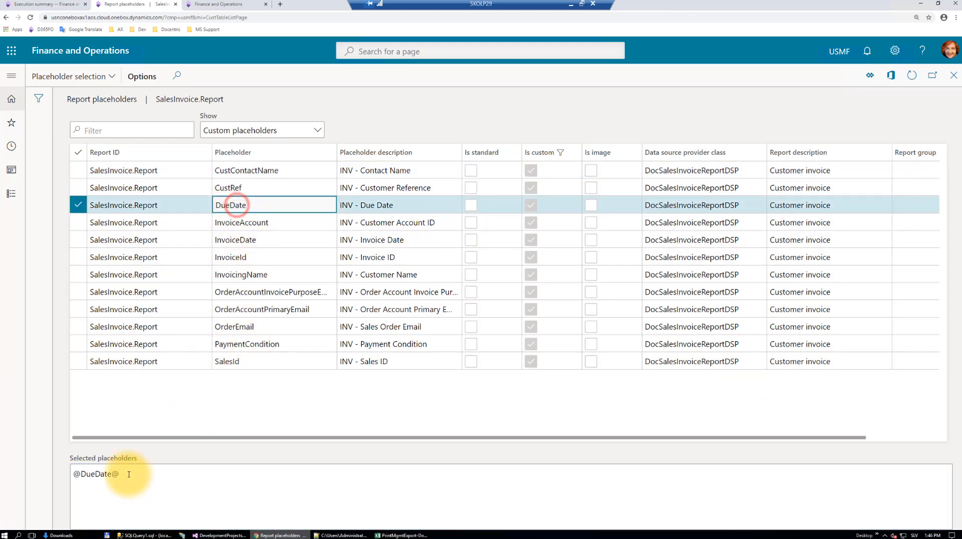
drag(122, 474, 57, 468)
key(ctrl+c)
key(Escape)
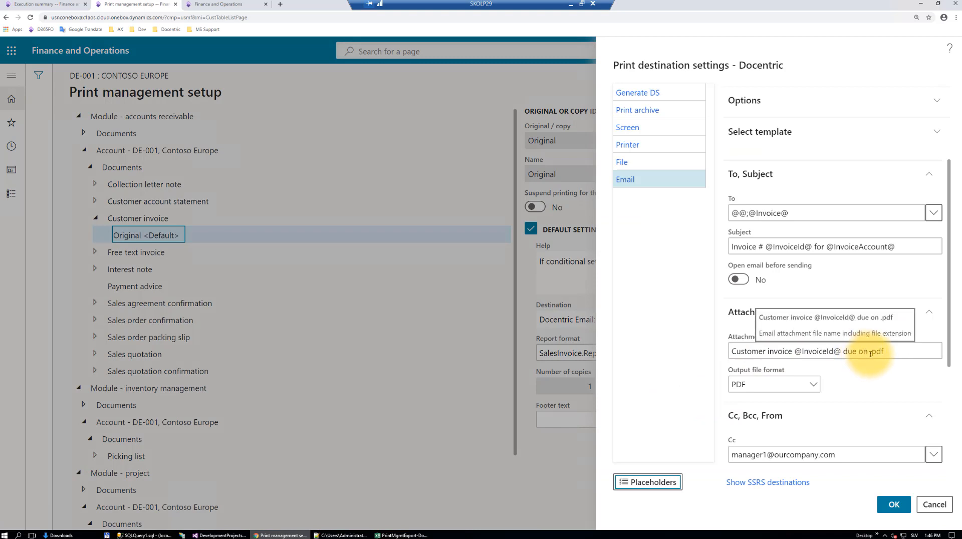
click(868, 353)
key(ctrl+v)
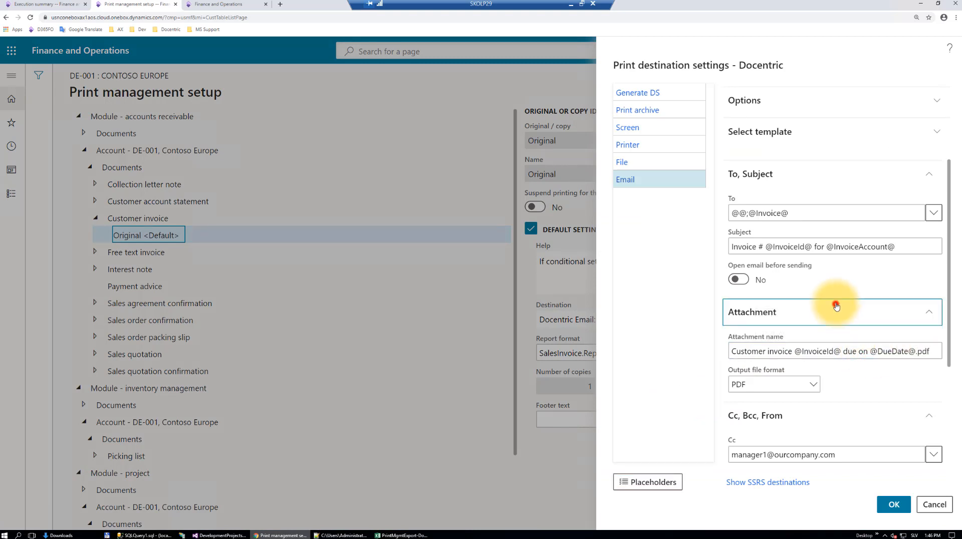
Collapse the Attachment and To, Subject sections and move the manager's address from Cc to Bcc, ending it with a semicolon
click(834, 305)
click(797, 175)
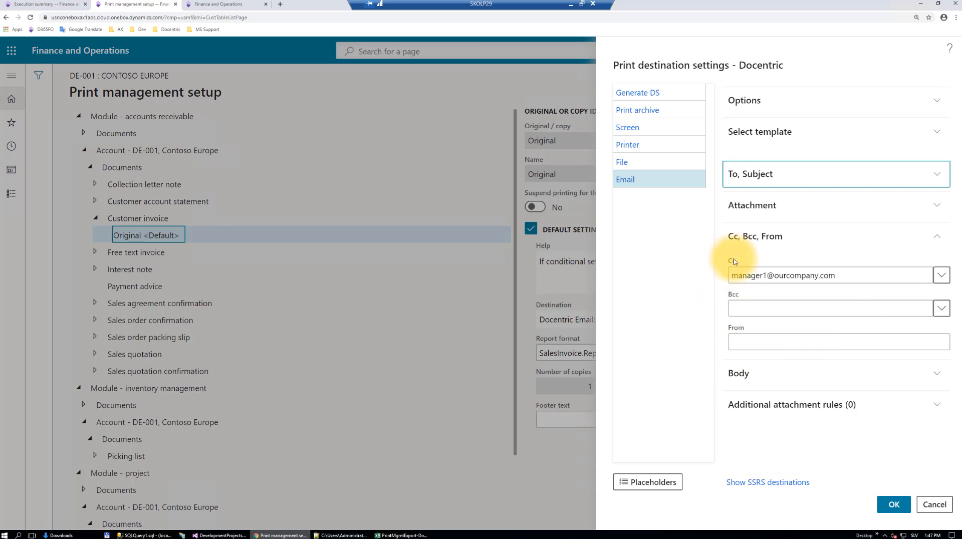
click(846, 276)
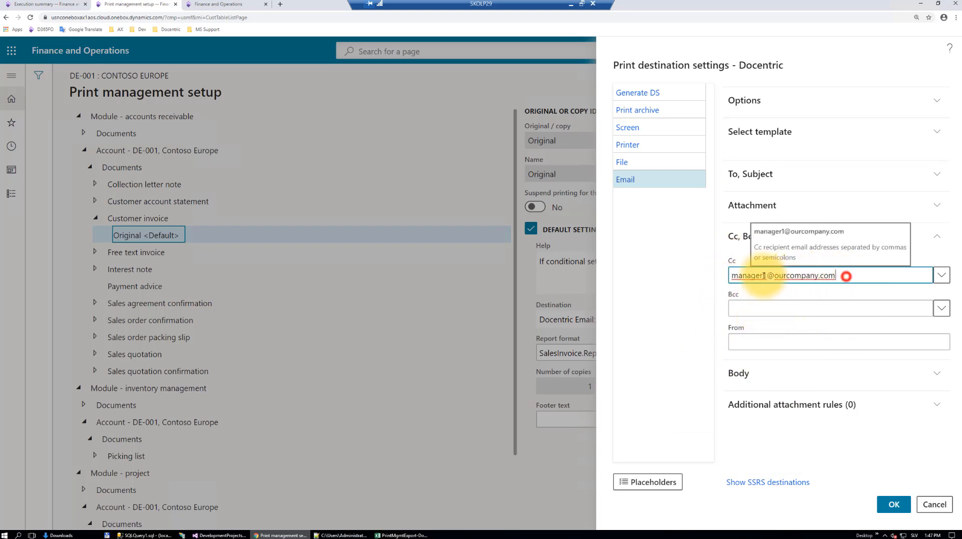
key(ctrl+a)
key(ctrl+c)
key(BackSpace)
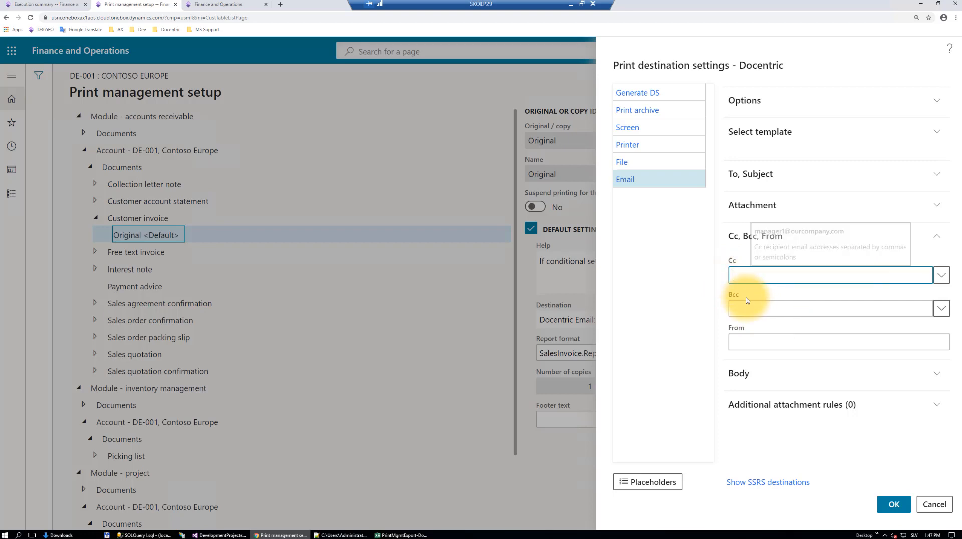
click(747, 309)
key(ctrl+v)
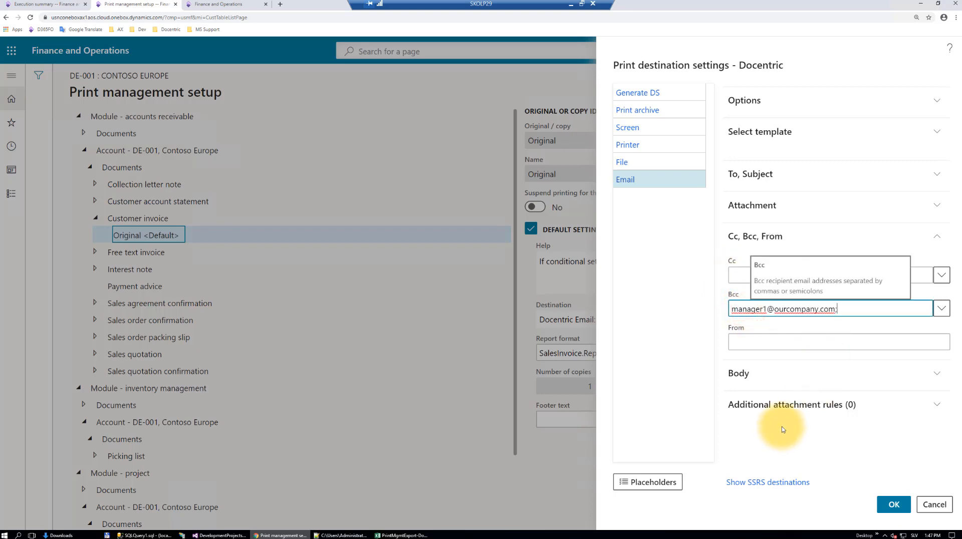
click(660, 482)
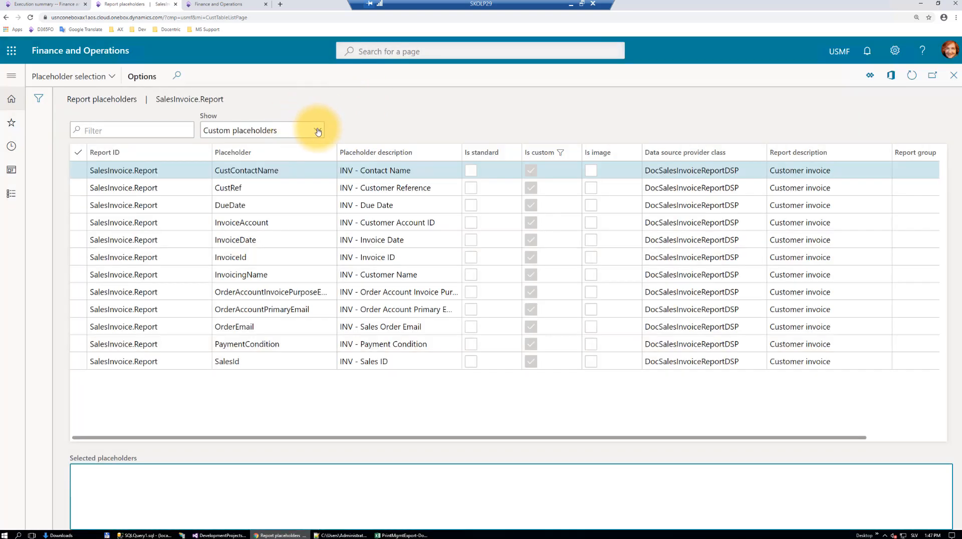
click(319, 131)
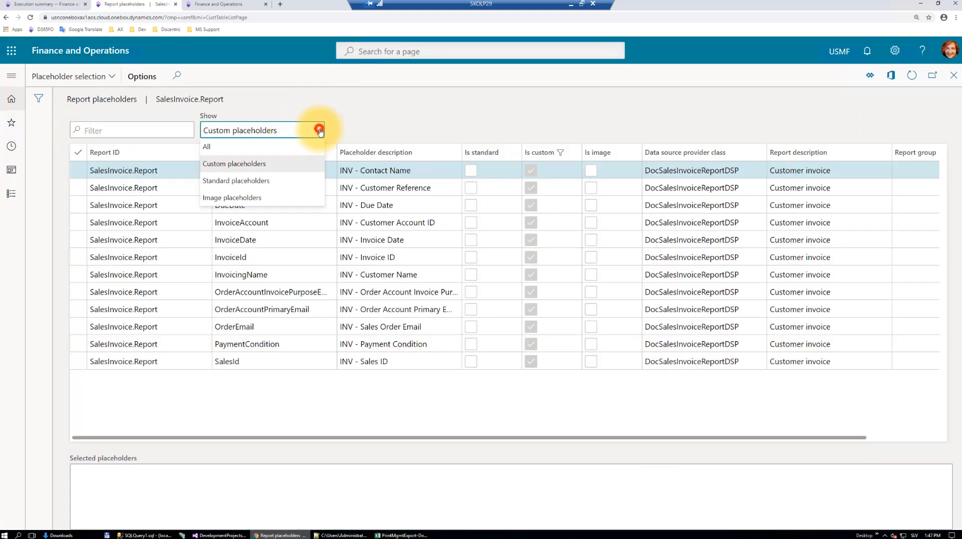
click(238, 181)
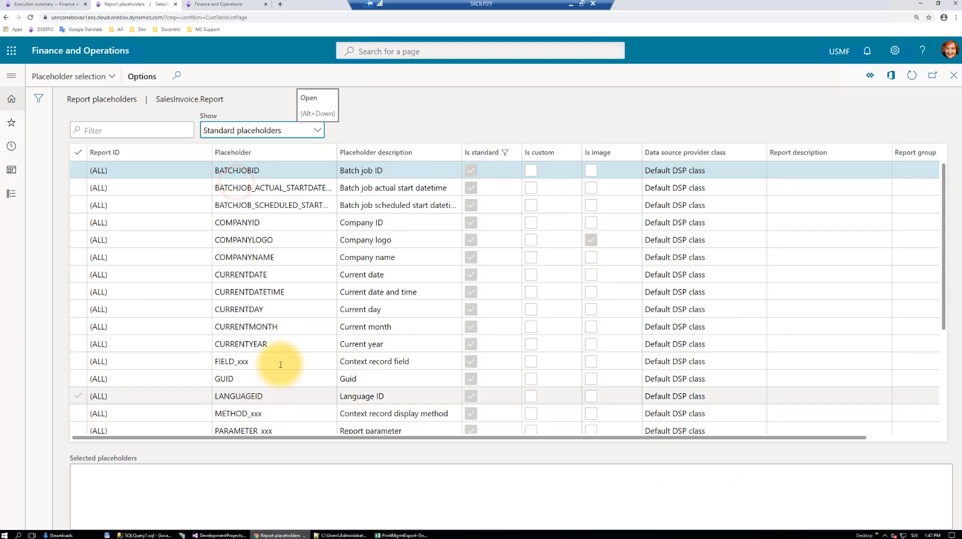
scroll(280, 365, down, 4)
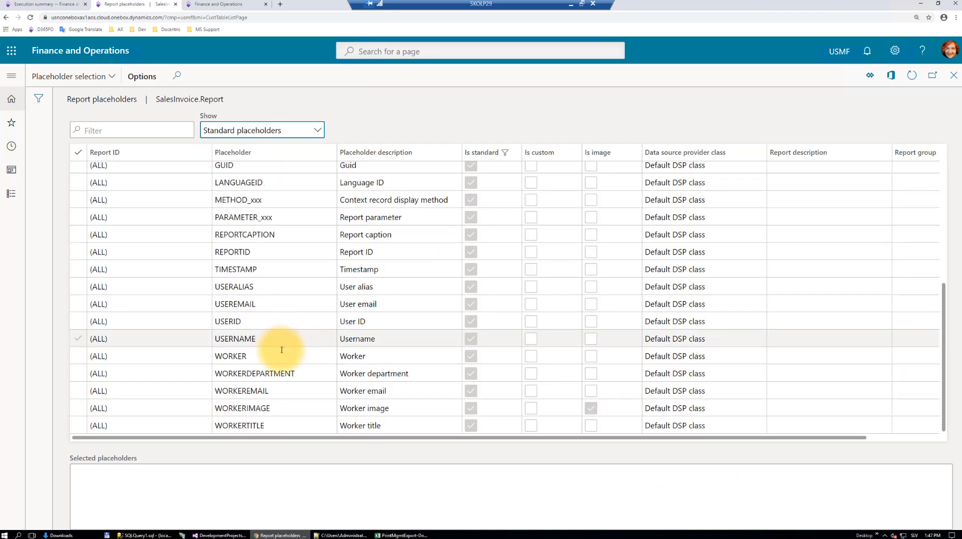
click(253, 305)
drag(134, 473, 45, 475)
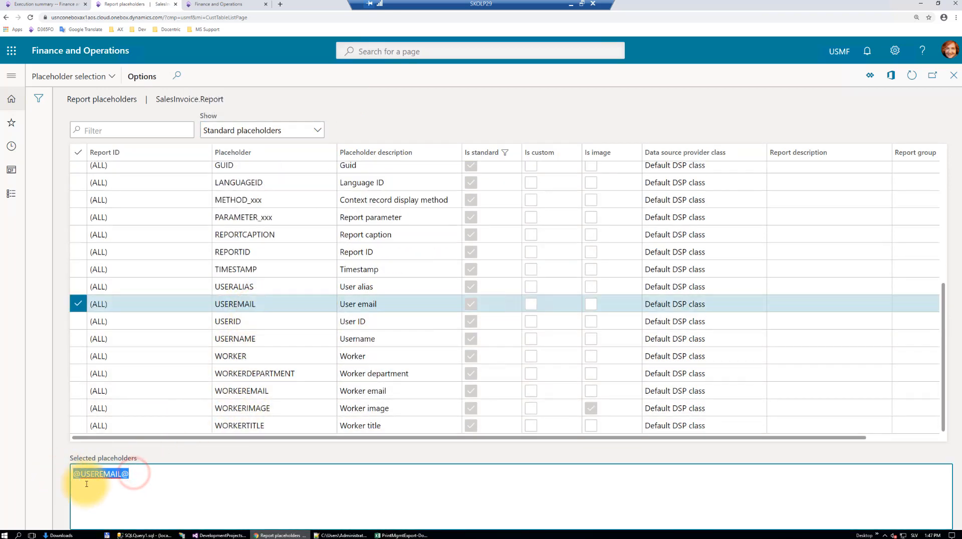
key(Escape)
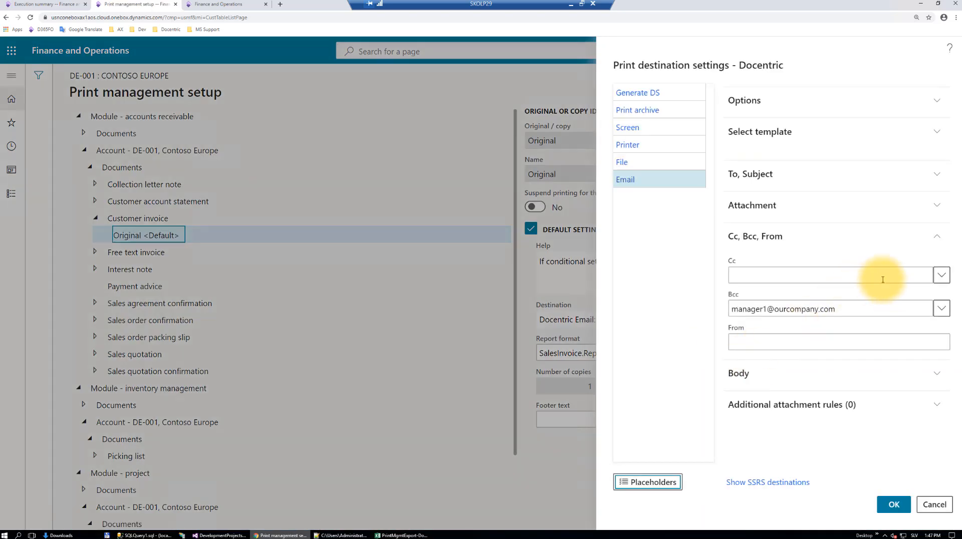
click(858, 307)
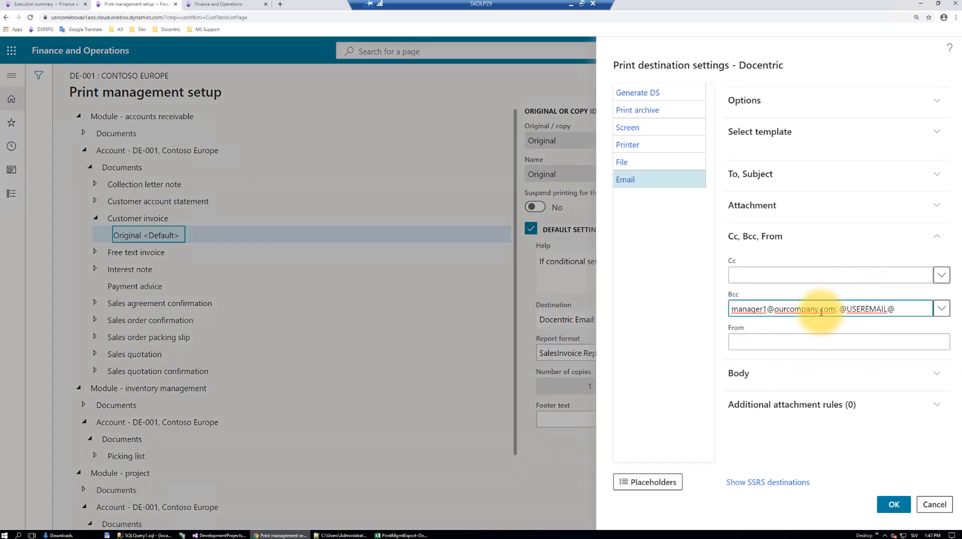
Enter the accounting sender's email address in From, expand the Body section, and save the print destination settings
click(747, 341)
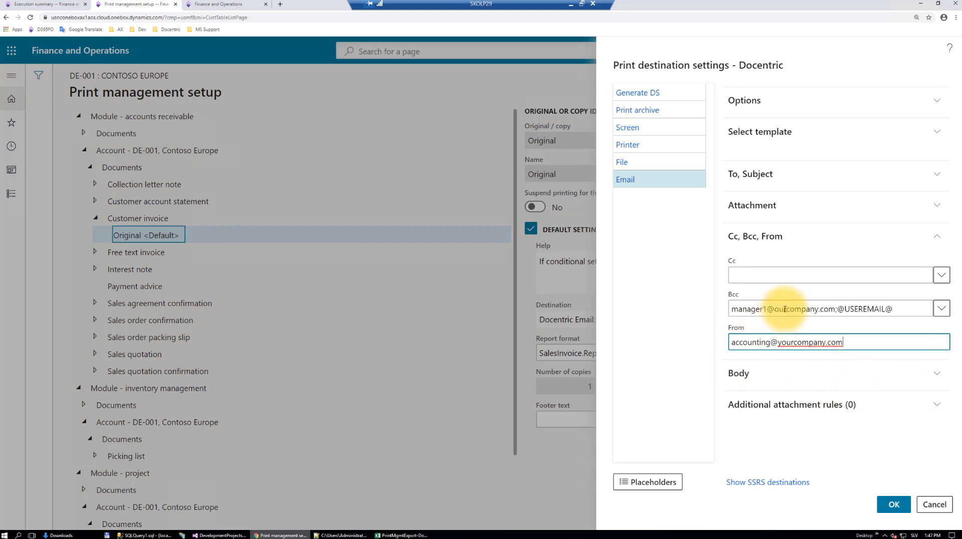
click(797, 238)
click(752, 268)
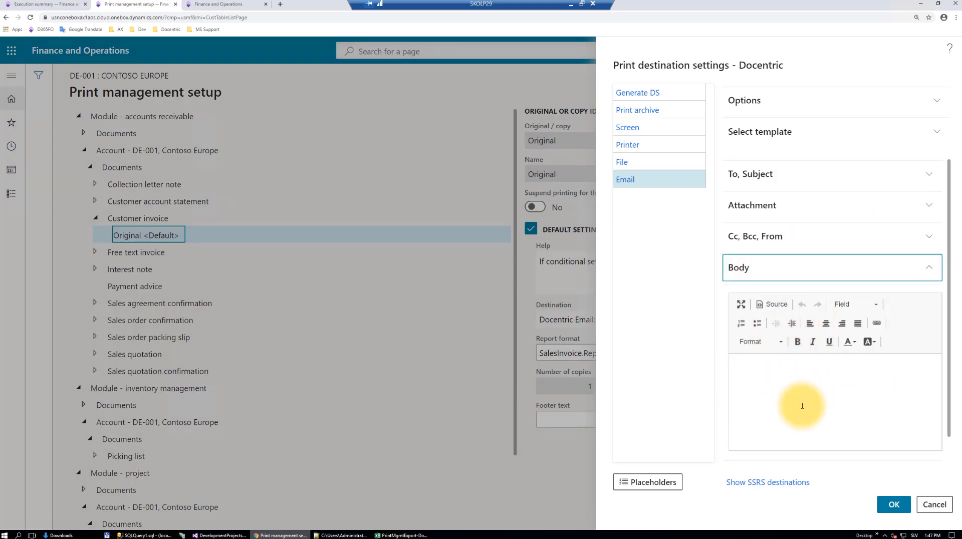
click(895, 505)
click(141, 219)
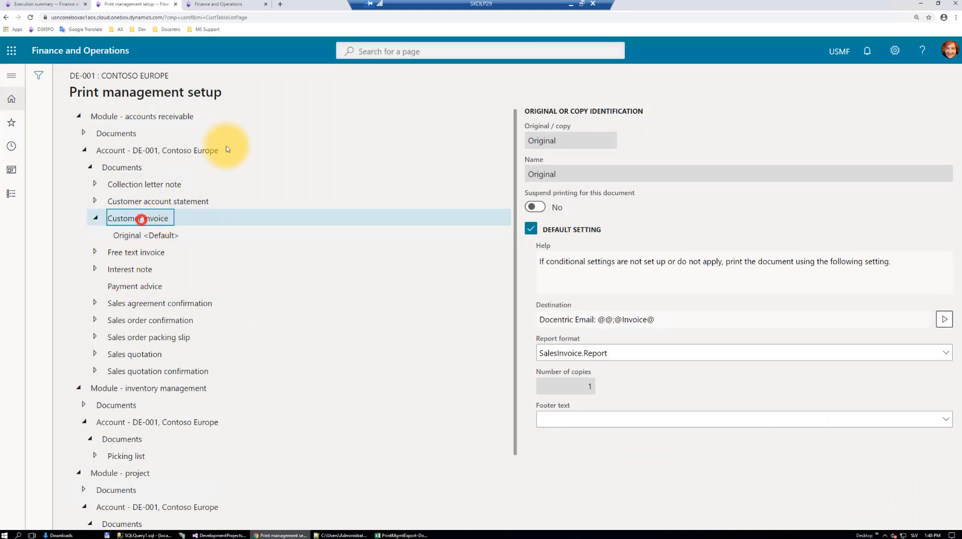
Start a new session in the Docentric AX reports browser tab and open print management for SalesInvoice.Report
click(228, 5)
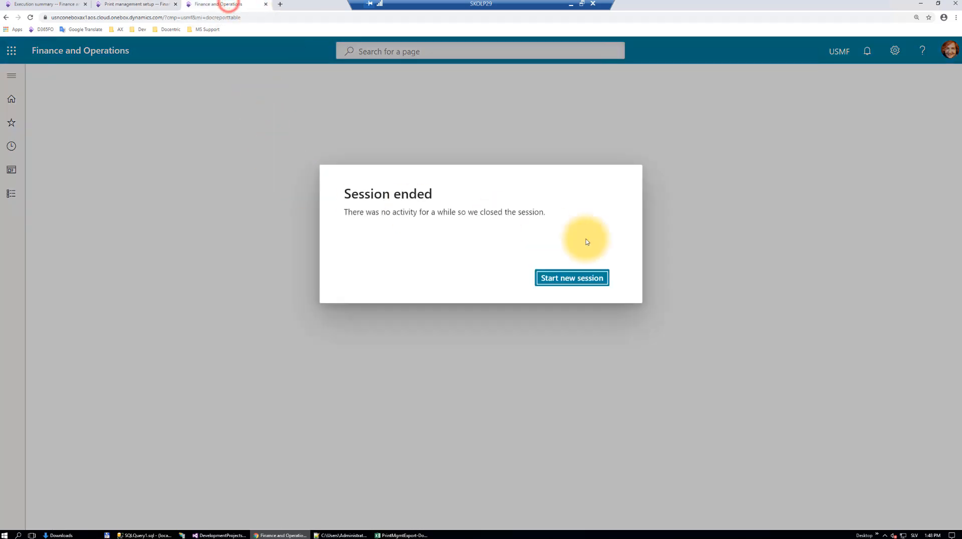
click(557, 274)
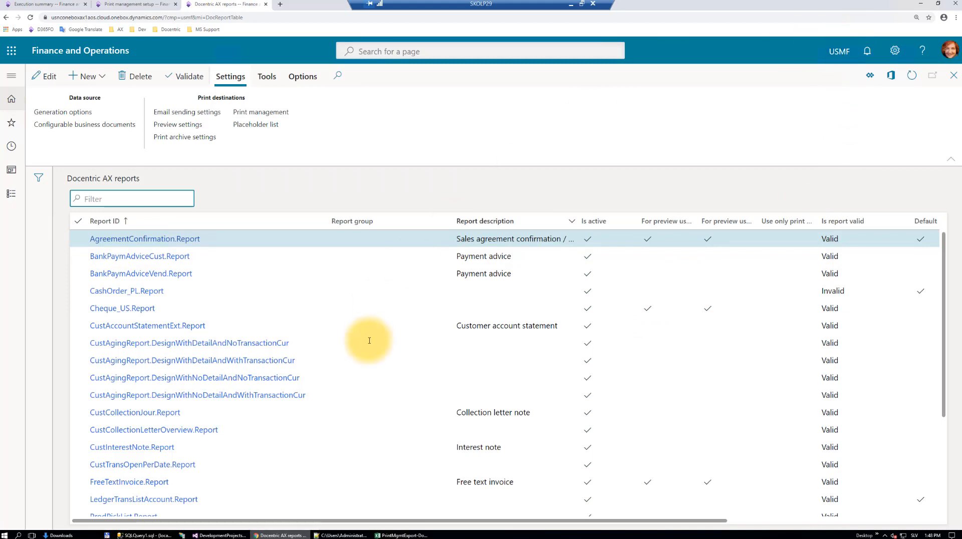
scroll(381, 340, down, 3)
scroll(376, 411, down, 5)
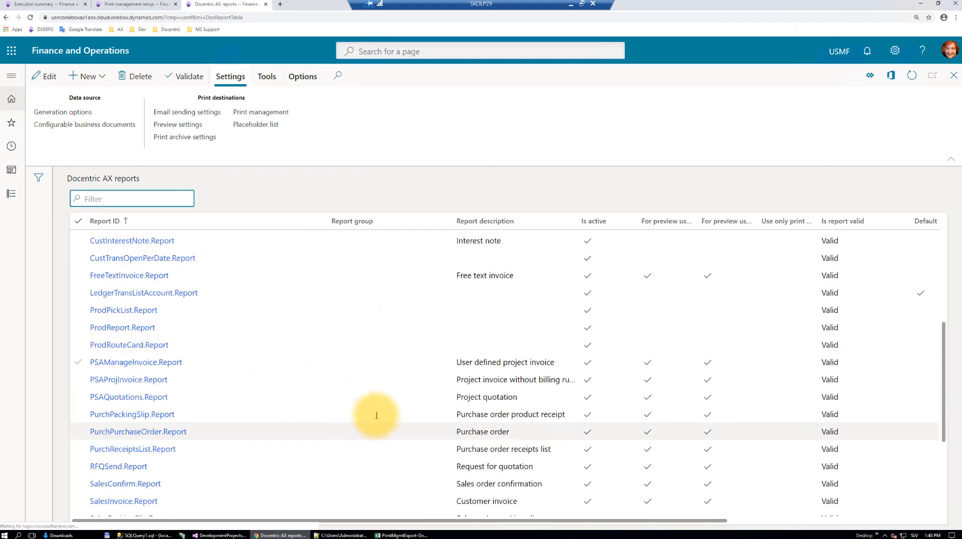
click(363, 361)
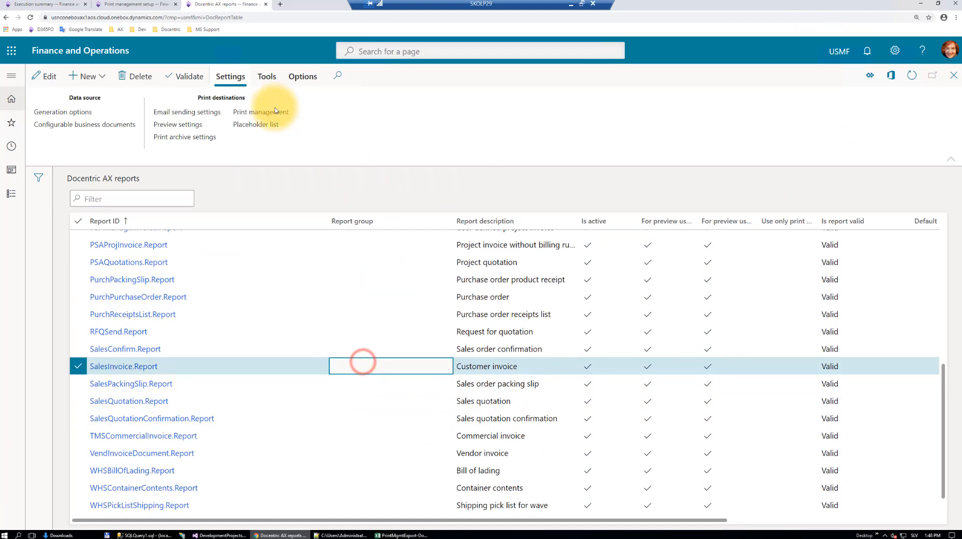
click(259, 110)
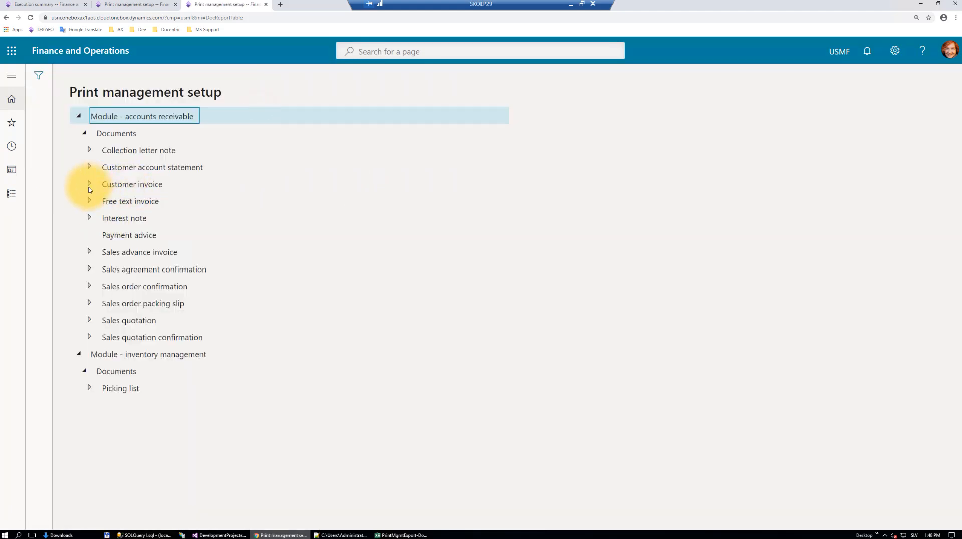
Open the printer setup of the module-level customer invoice's Original <Default> and maximize its email body editor
click(87, 184)
click(130, 201)
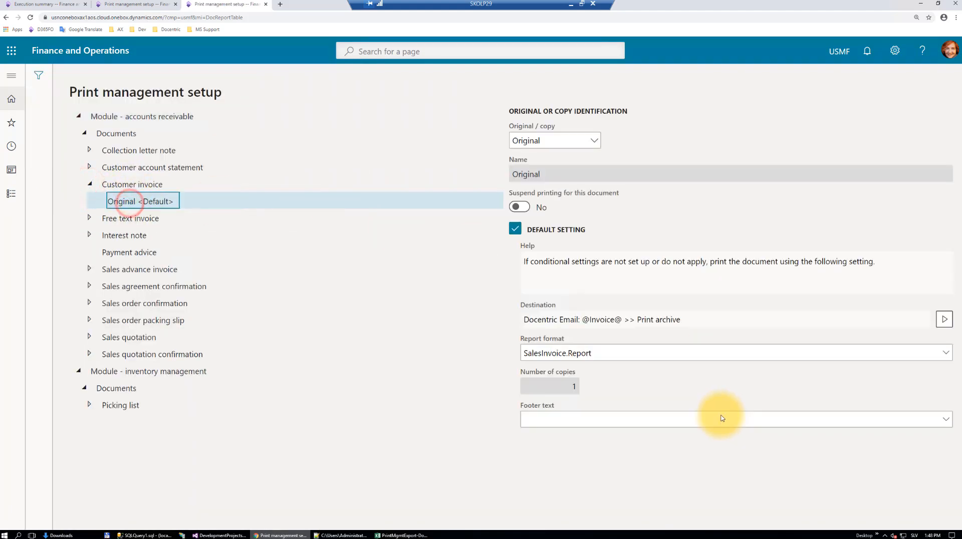
click(945, 322)
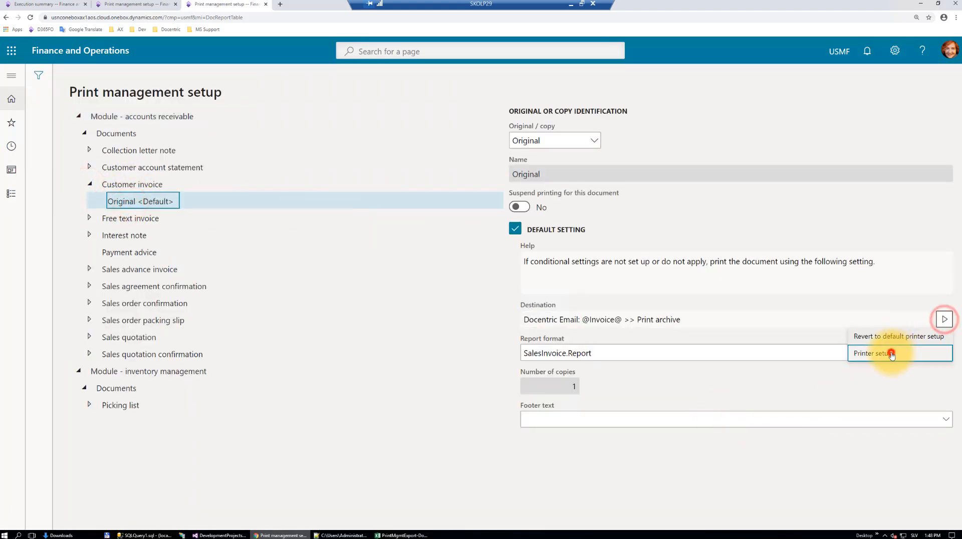
click(879, 355)
click(788, 377)
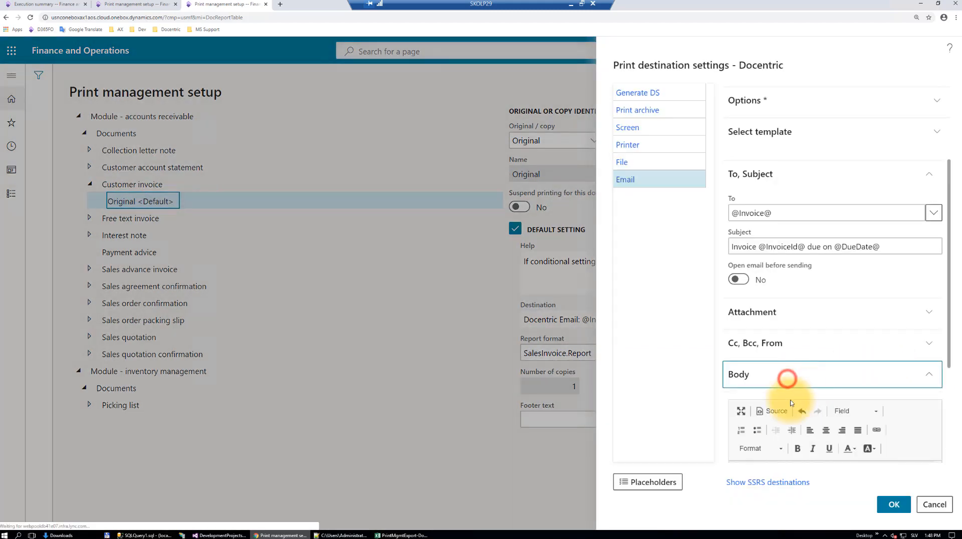
click(742, 410)
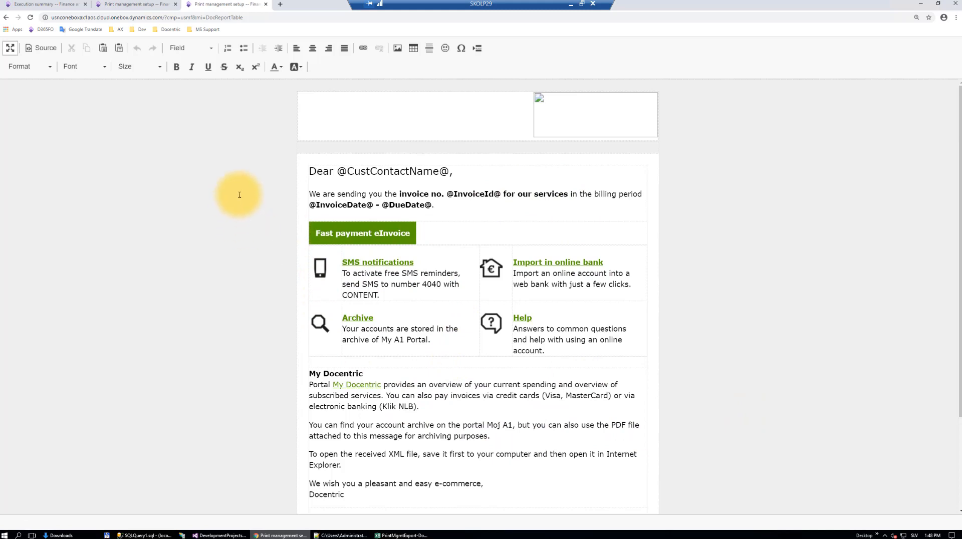
Copy the entire HTML source of the email body, then restore the design view and normal editor size
click(42, 48)
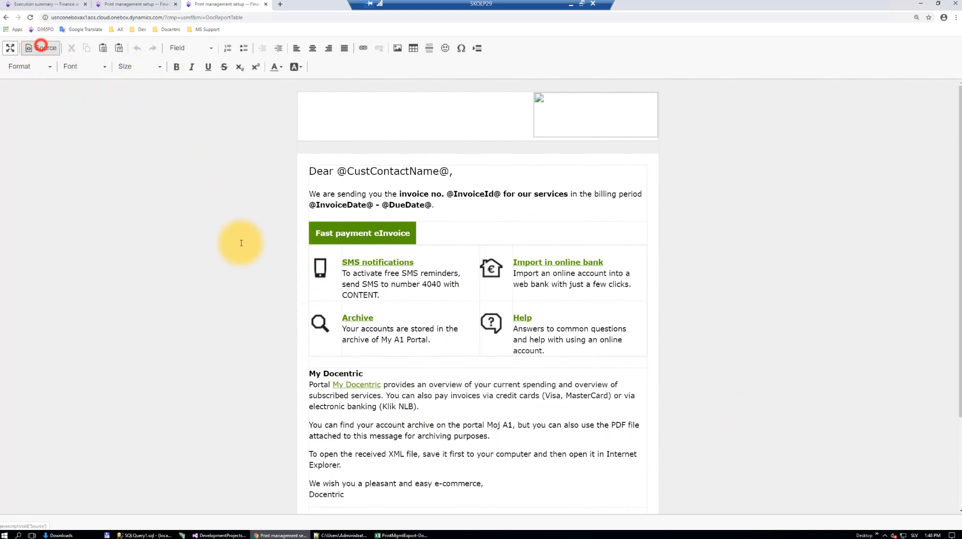
key(ctrl+a)
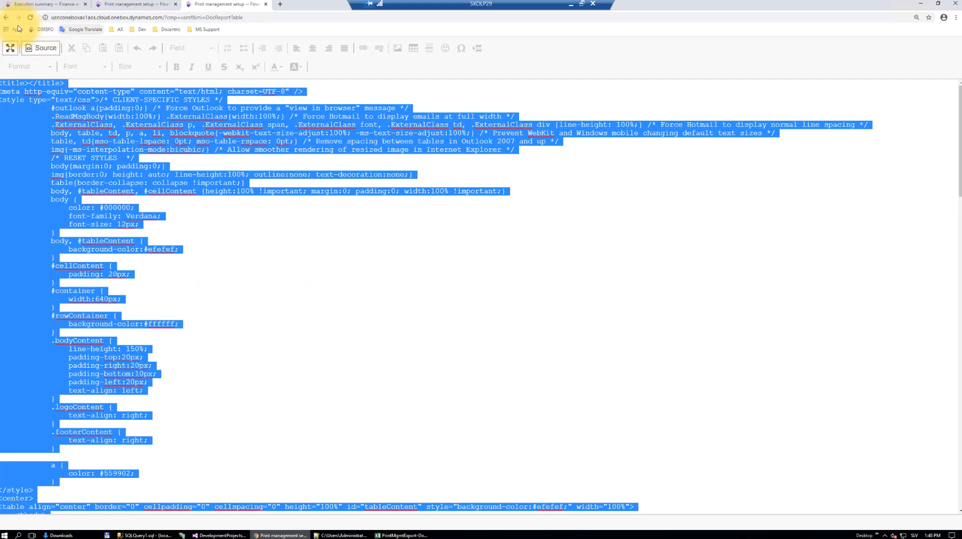
click(42, 48)
click(10, 48)
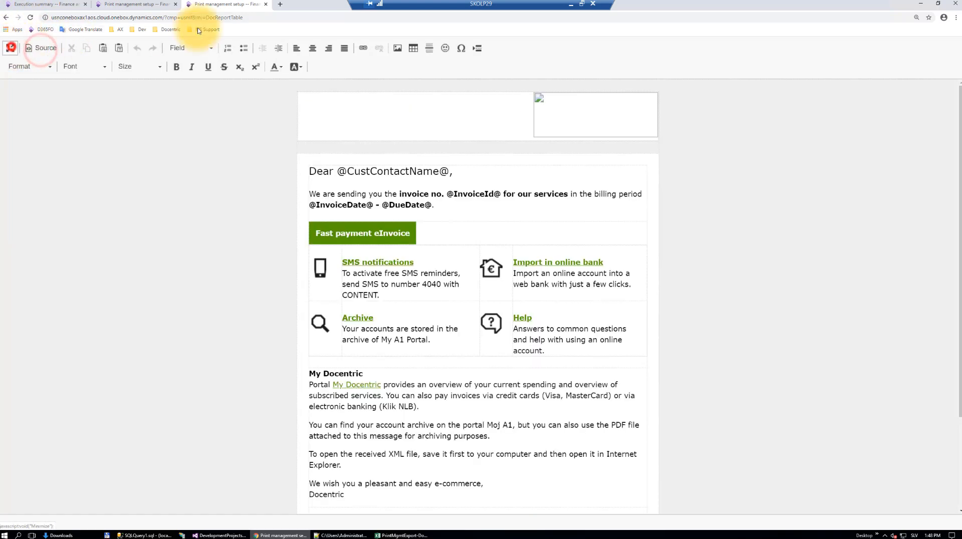
Return to the DE-001 print management tab, open the customer invoice's Original <Default> printer setup, and maximize its email body editor
click(149, 7)
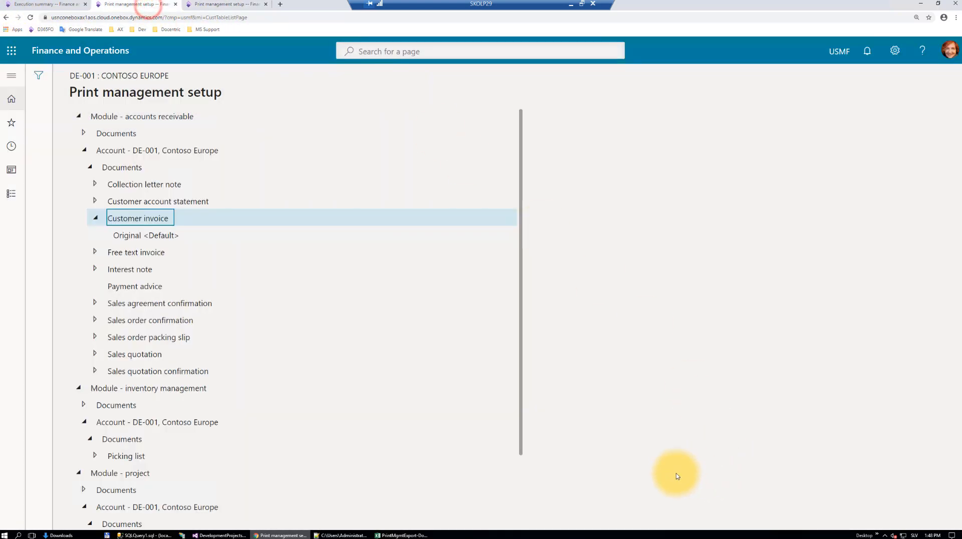
click(165, 235)
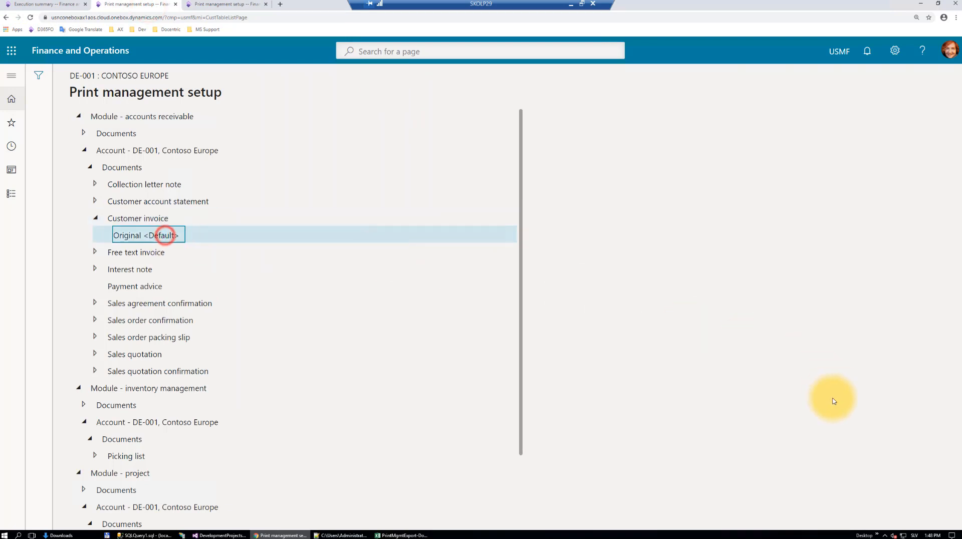
click(944, 318)
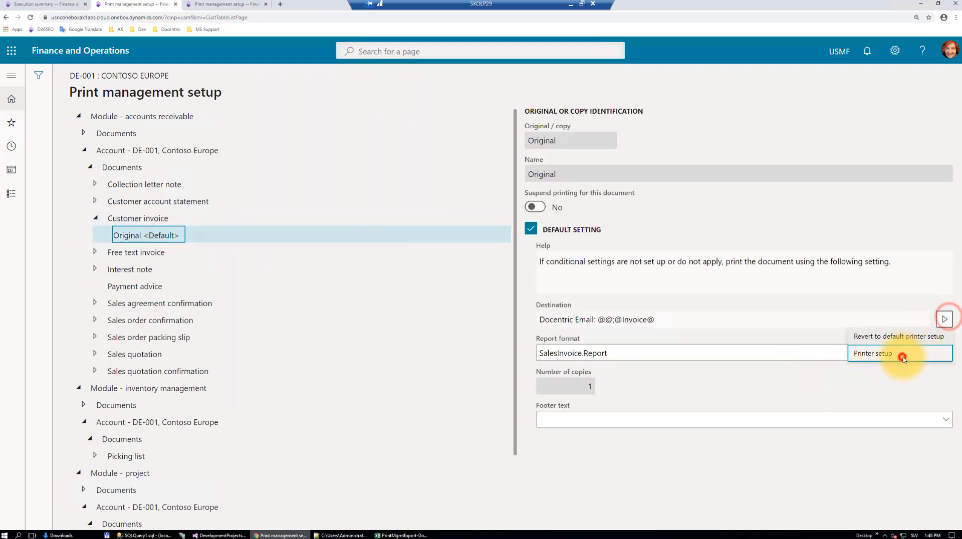
click(903, 353)
click(766, 376)
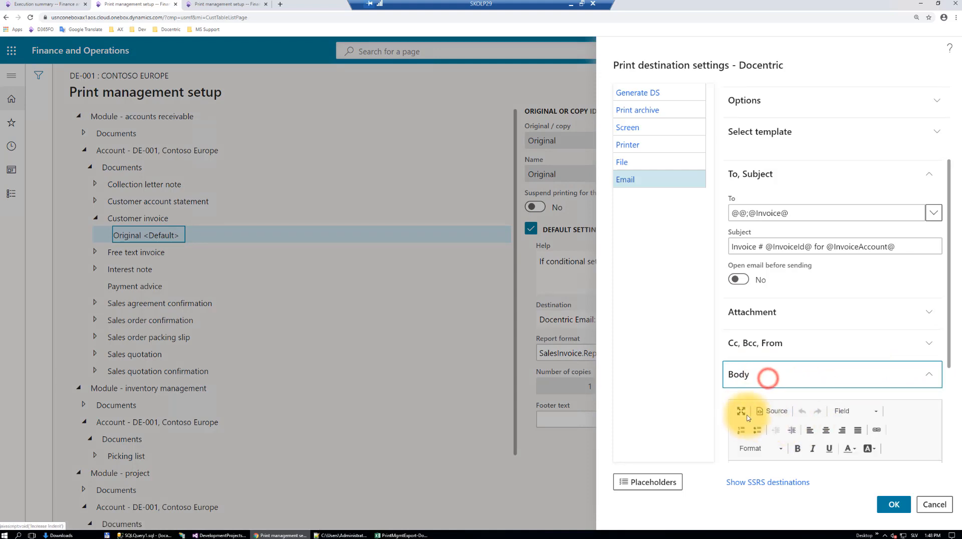
click(741, 411)
Paste the copied HTML source into the empty email body, switch back to design view, and collapse the Body section
click(225, 142)
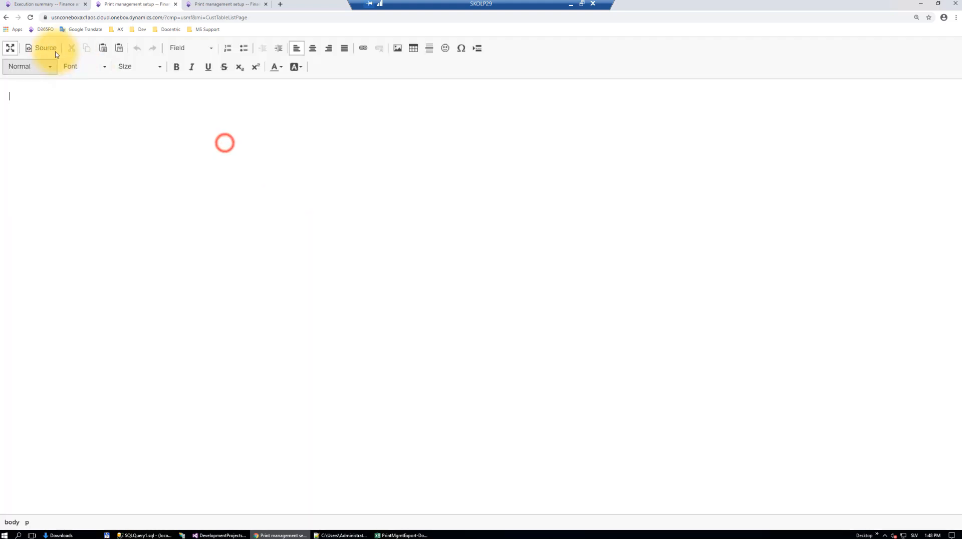
click(43, 47)
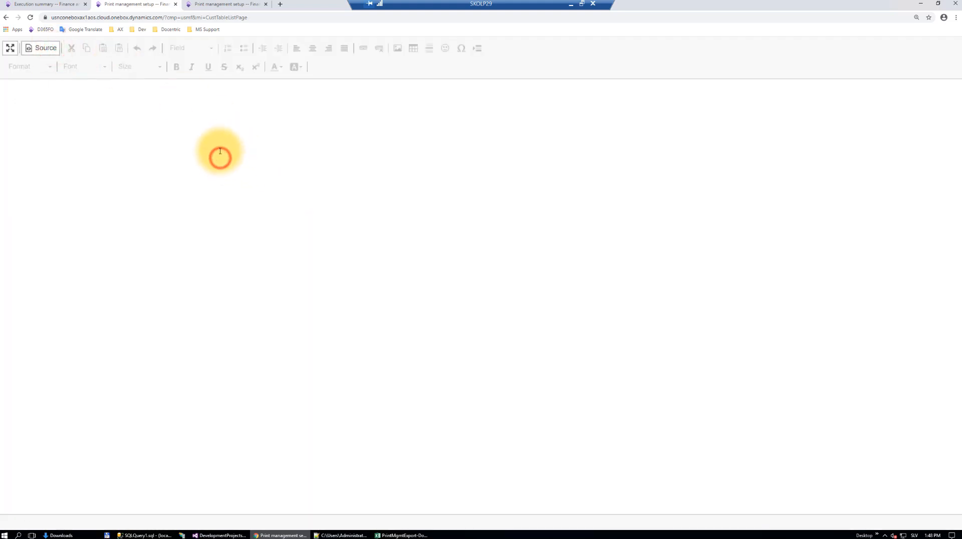
click(38, 48)
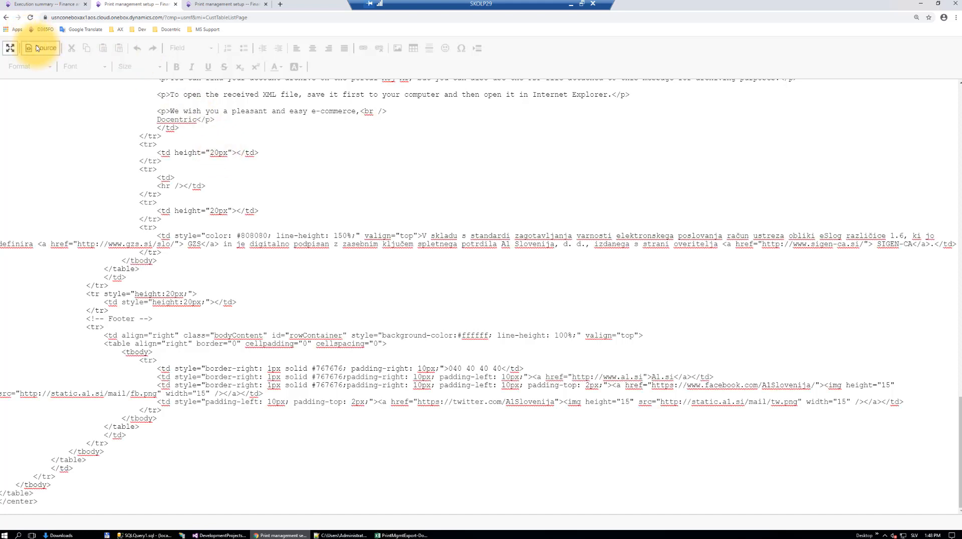
click(40, 49)
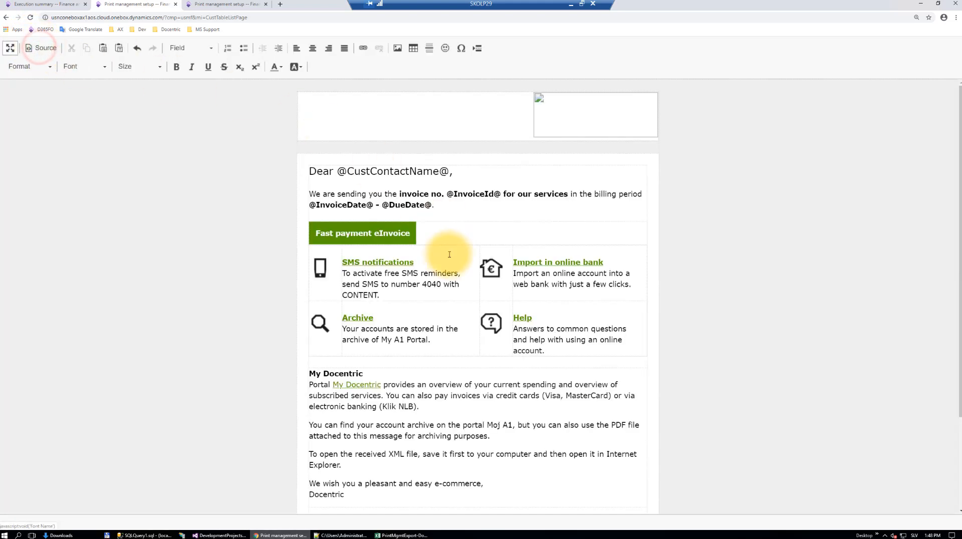
click(11, 49)
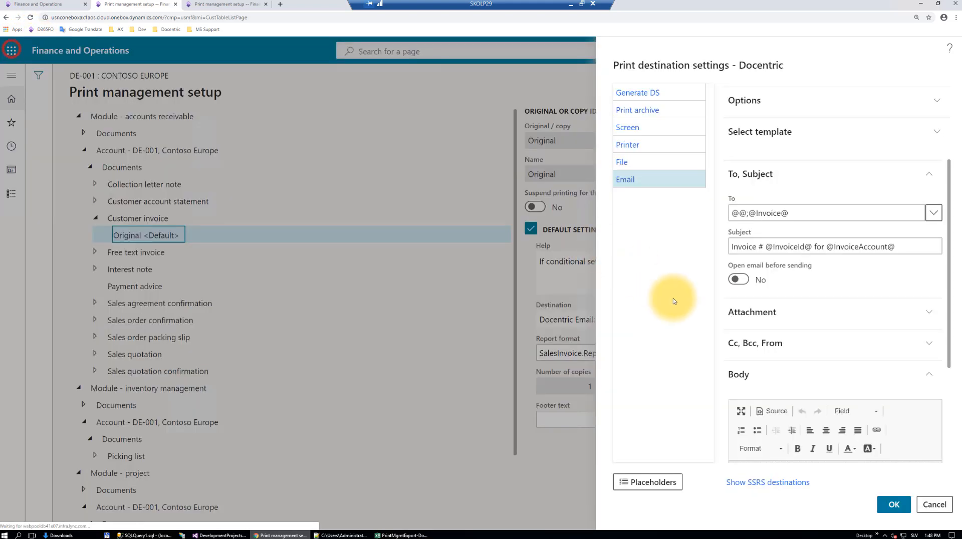
click(787, 375)
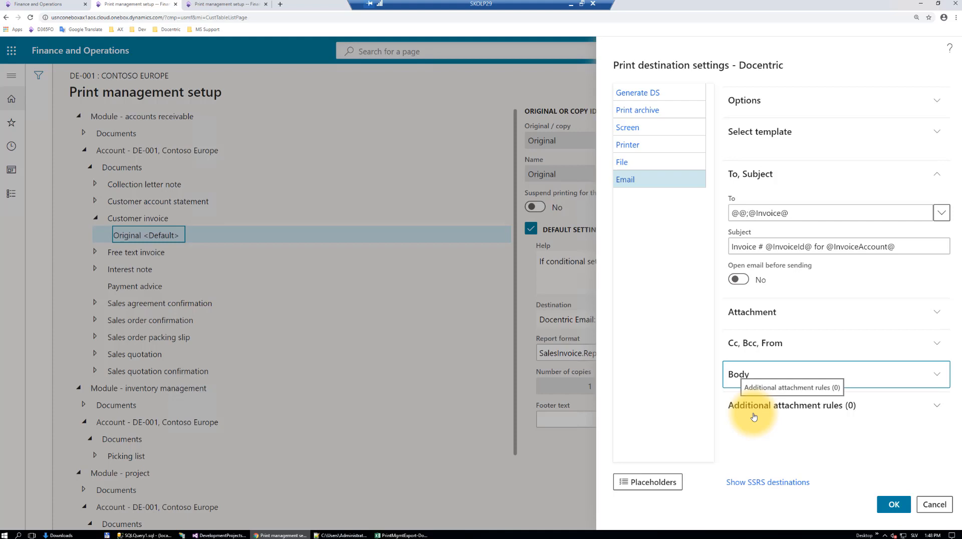
Add an additional attachment rule loading Terms and Conditions from Global attachments, then save the attachment rules and print destination settings
click(821, 409)
click(757, 433)
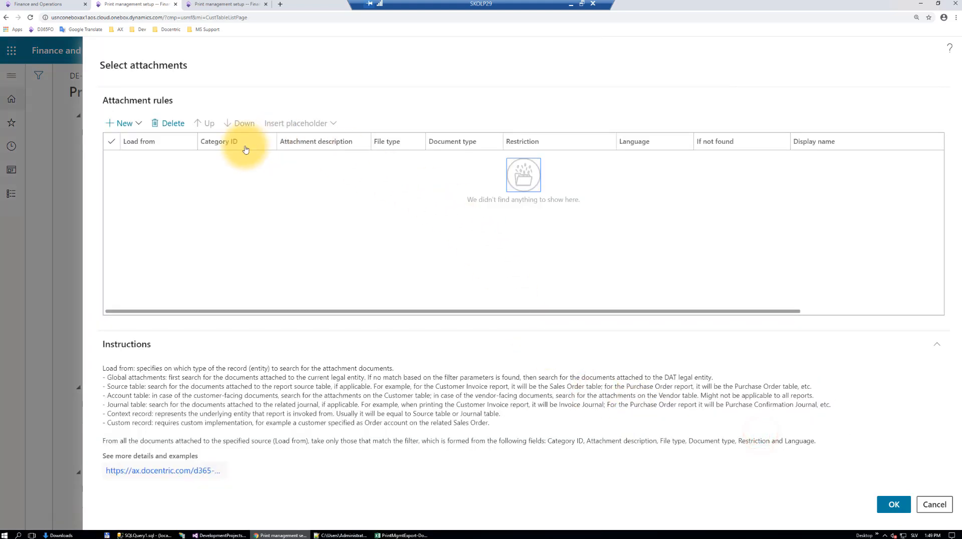
click(140, 124)
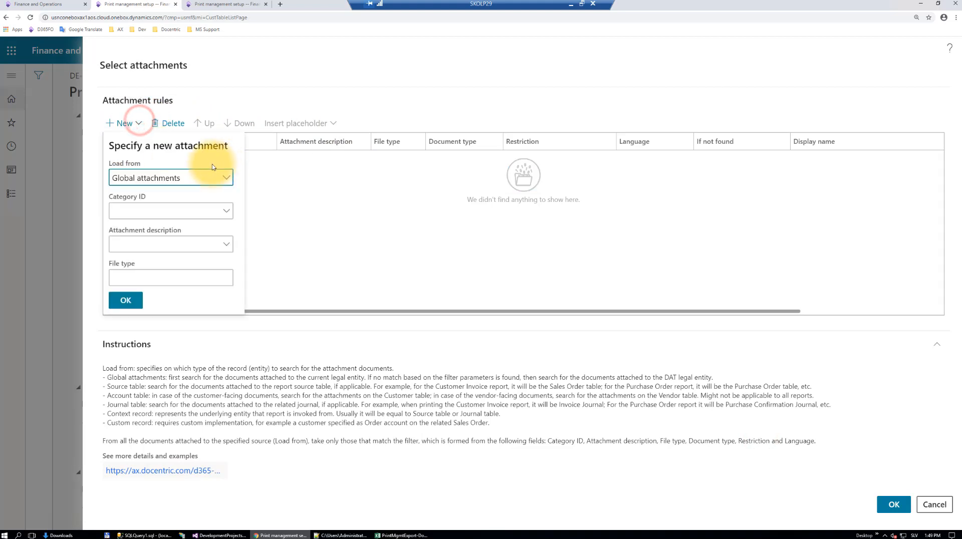
click(225, 244)
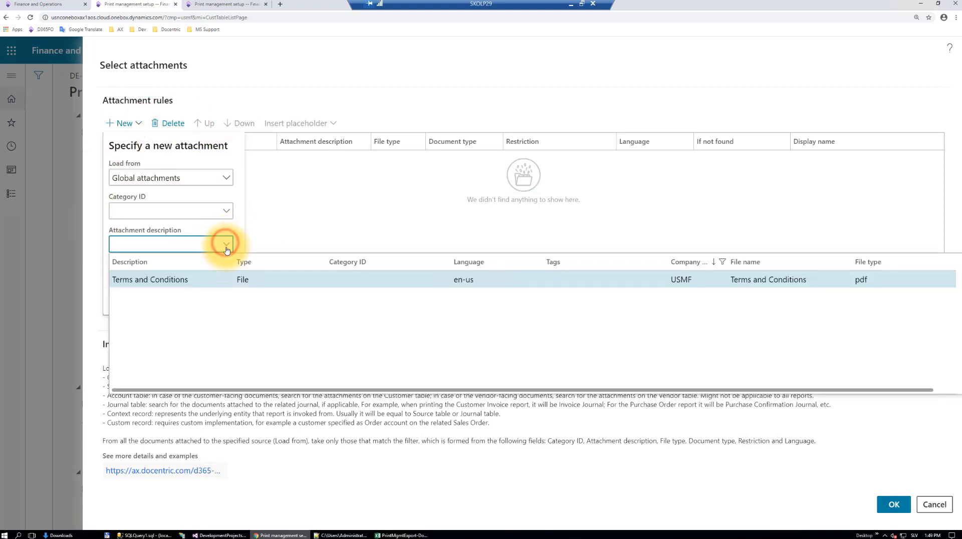
click(204, 280)
click(116, 302)
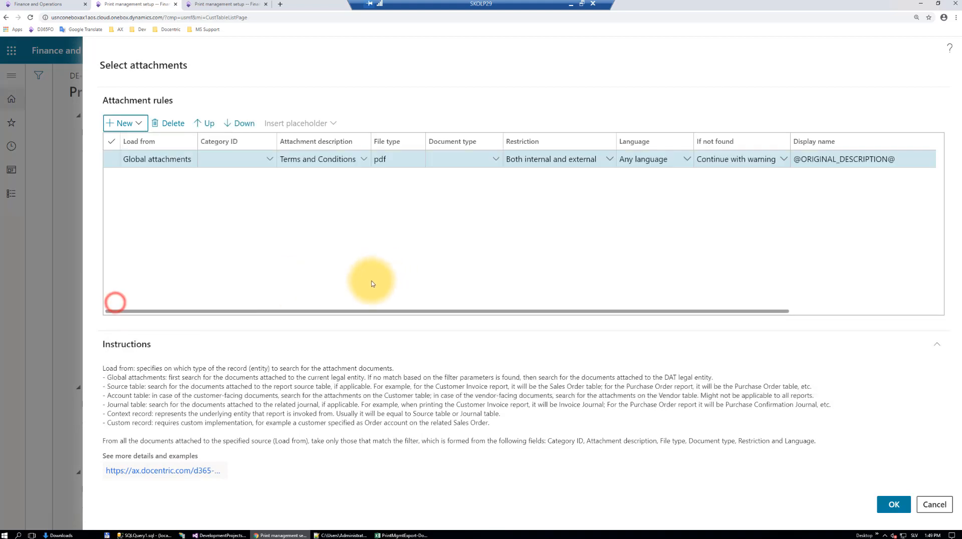
click(896, 505)
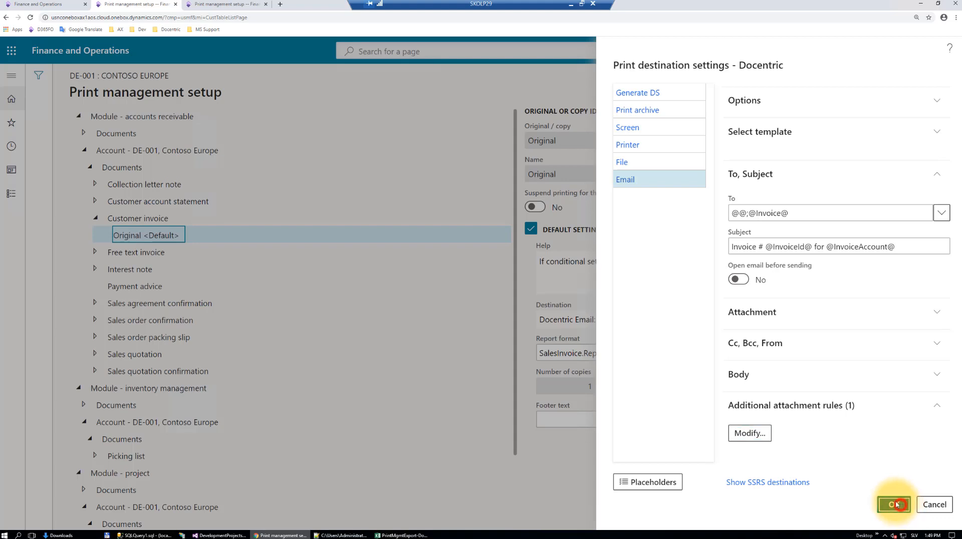
click(895, 505)
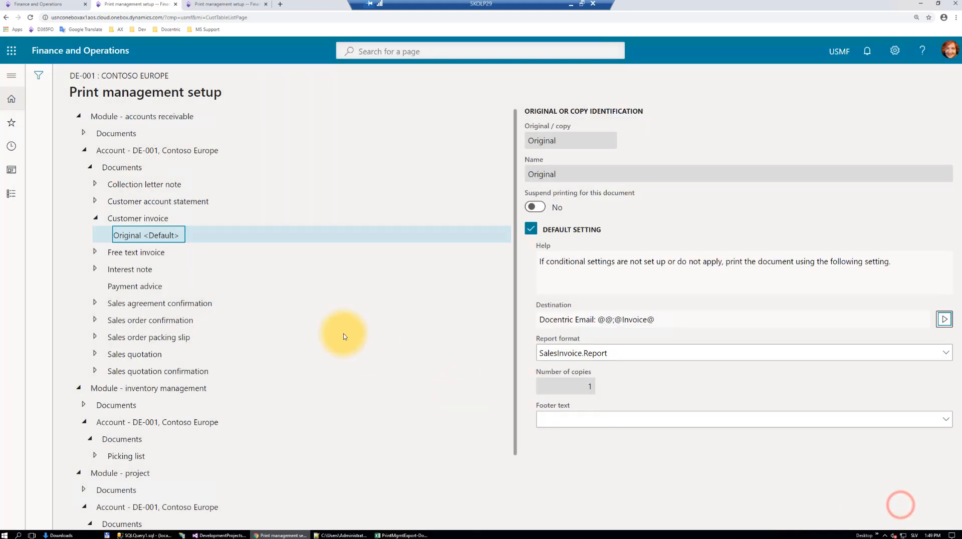
Recheck the Contoso Europe customer invoice's Original <Default> settings, then close print management setup to return to the customer list
click(126, 218)
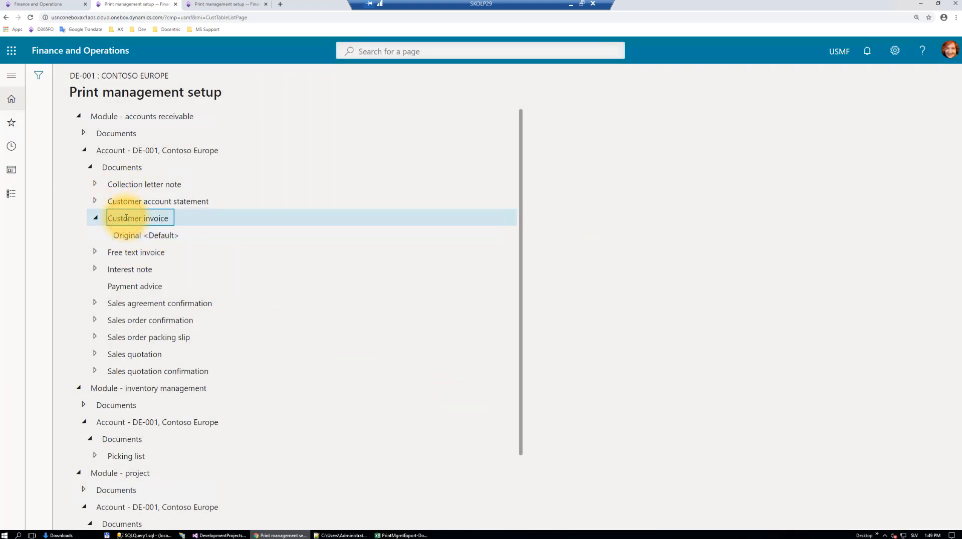
click(154, 236)
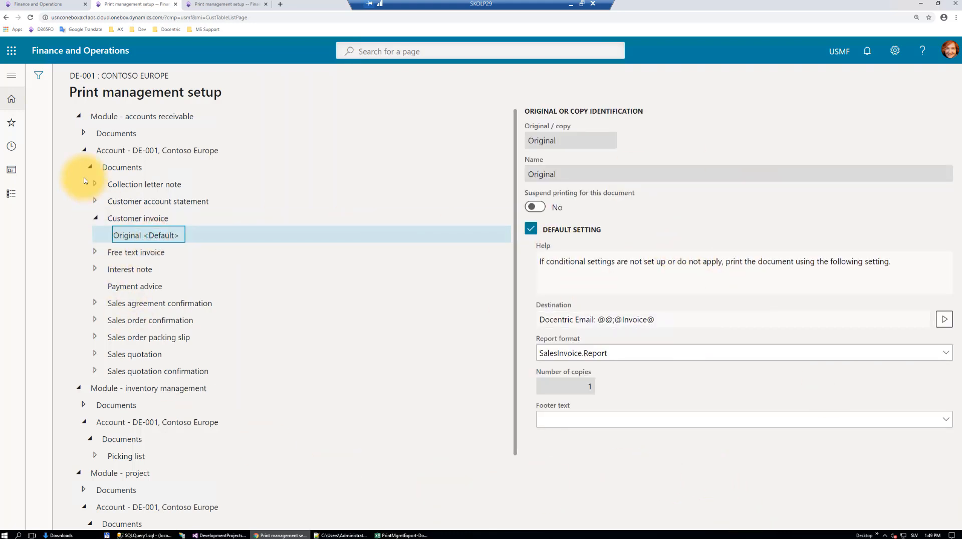
key(Escape)
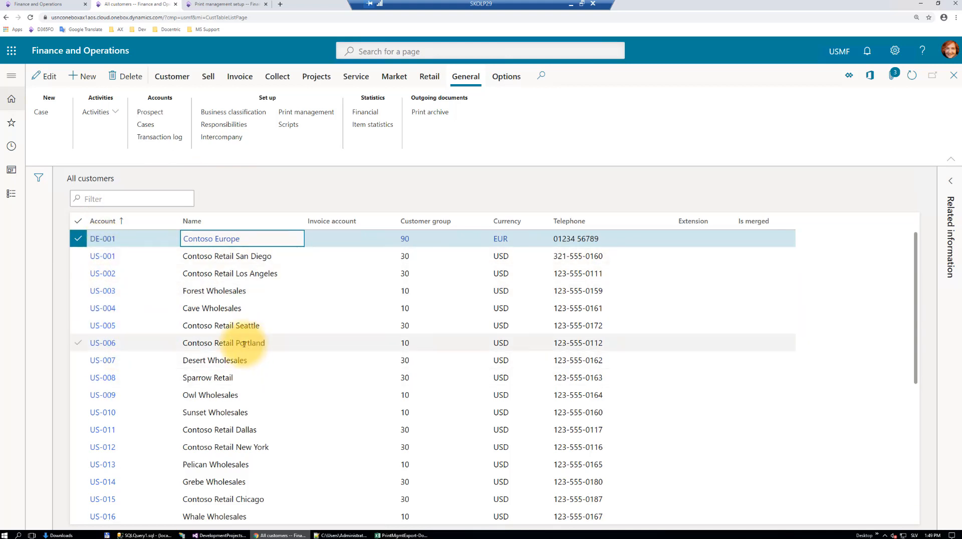
Go to the Data management workspace in the other browser tab and open the PrintMgmtExport data project
click(63, 4)
click(587, 287)
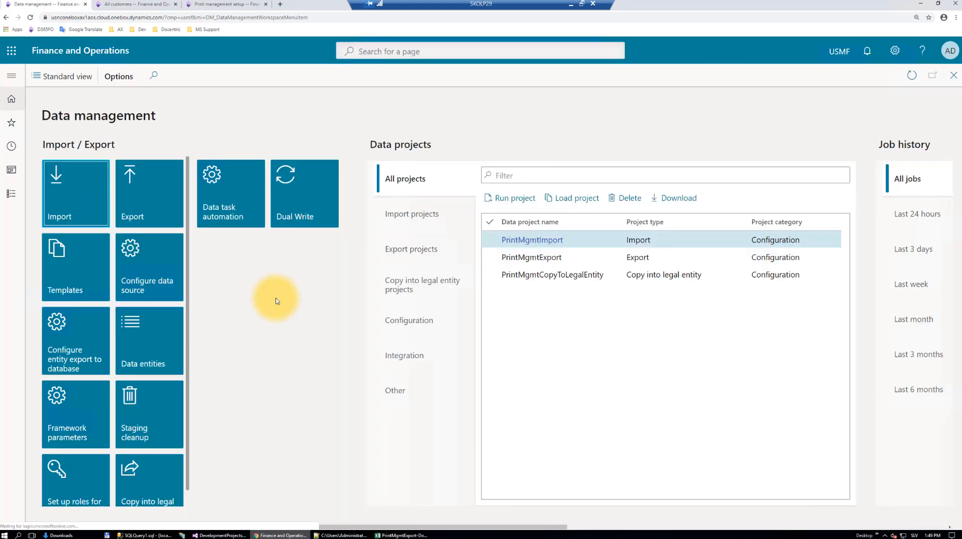
click(546, 258)
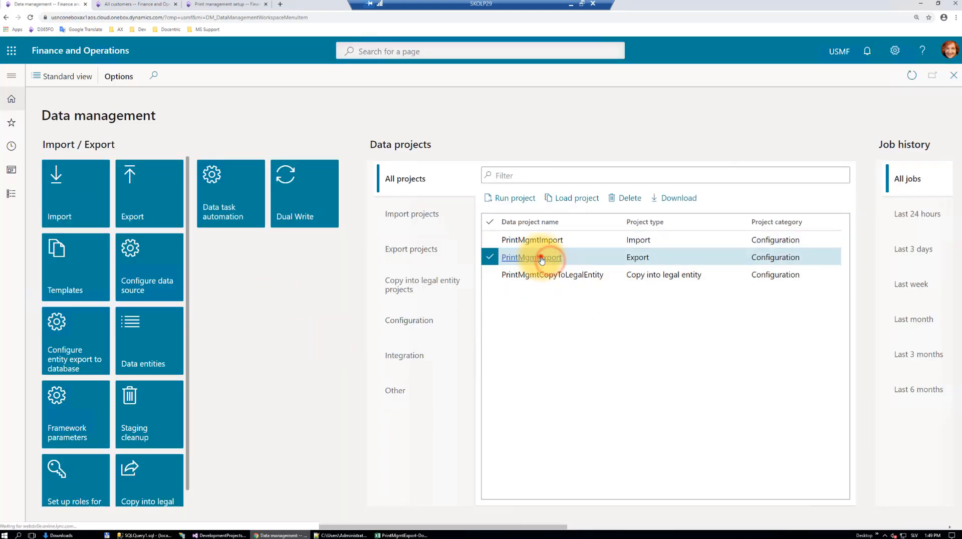
click(543, 258)
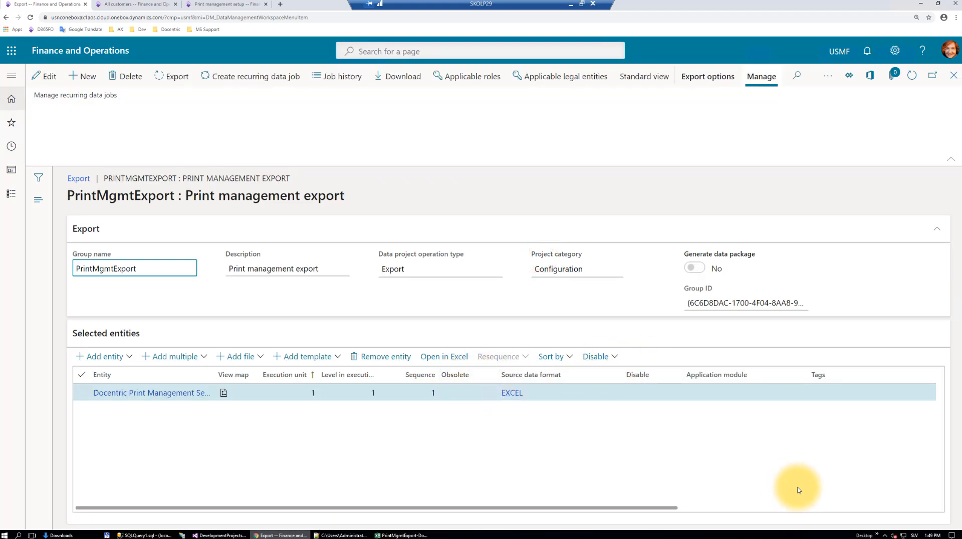
Review the filter criteria of the Docentric Print Management Settings entity in the export project and accept them as they are
click(863, 507)
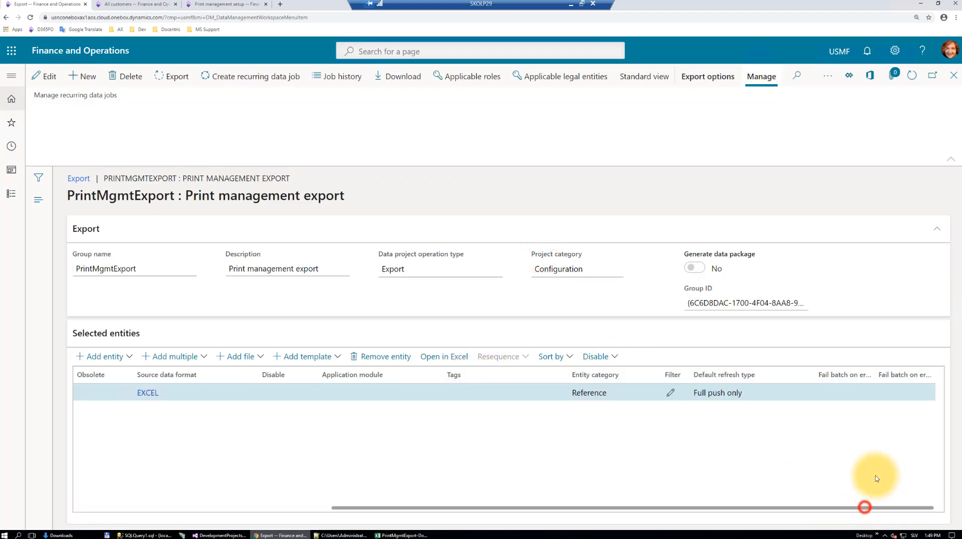
click(674, 393)
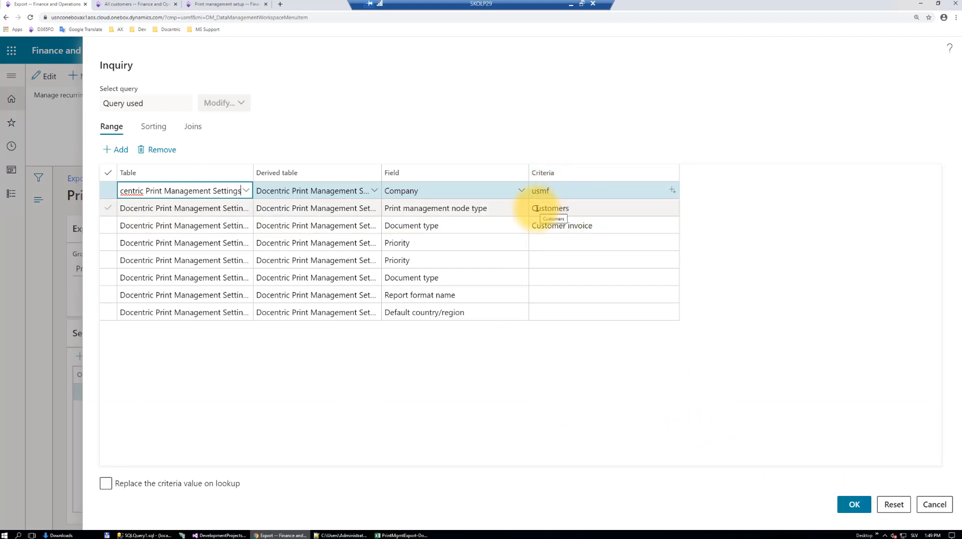
click(853, 505)
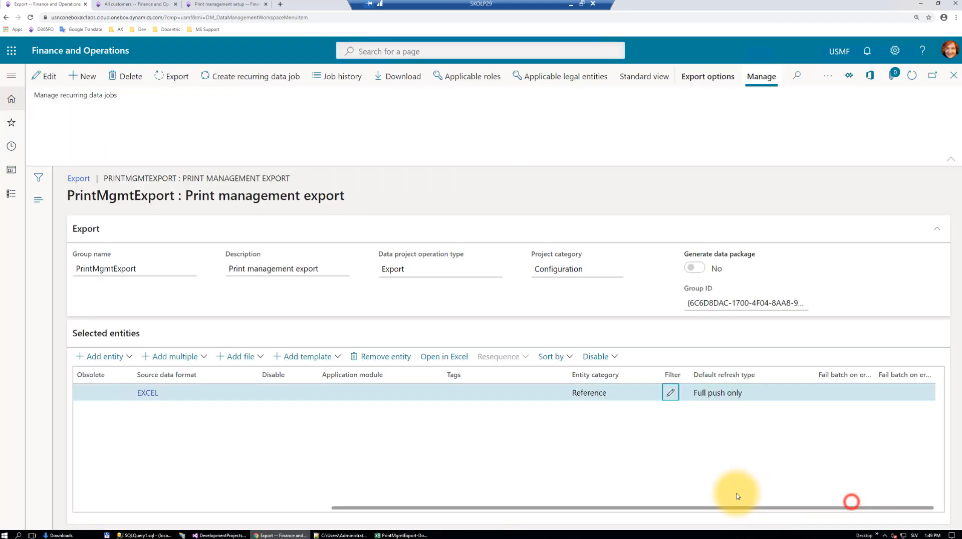
Run the PrintMgmtExport export, refresh its execution summary, and download the exported entity file
click(176, 78)
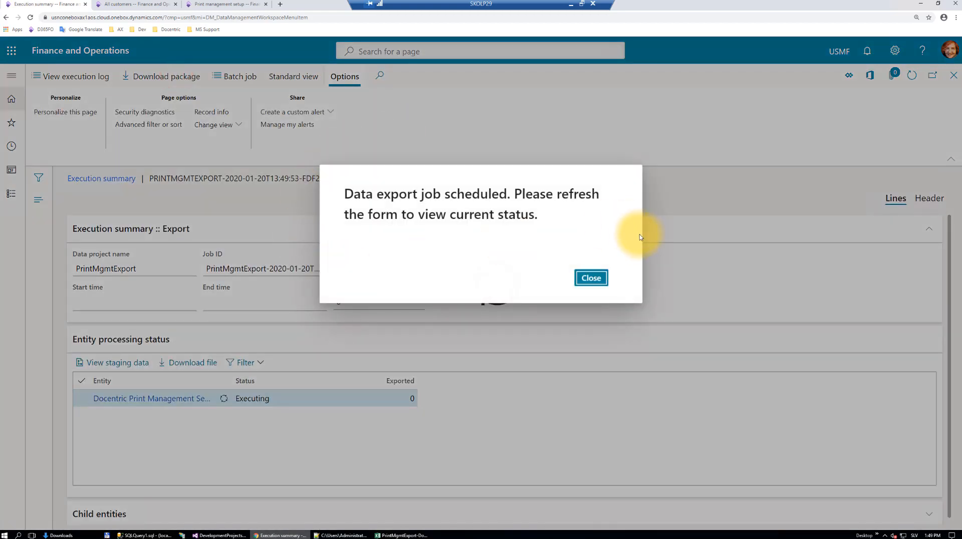
click(591, 279)
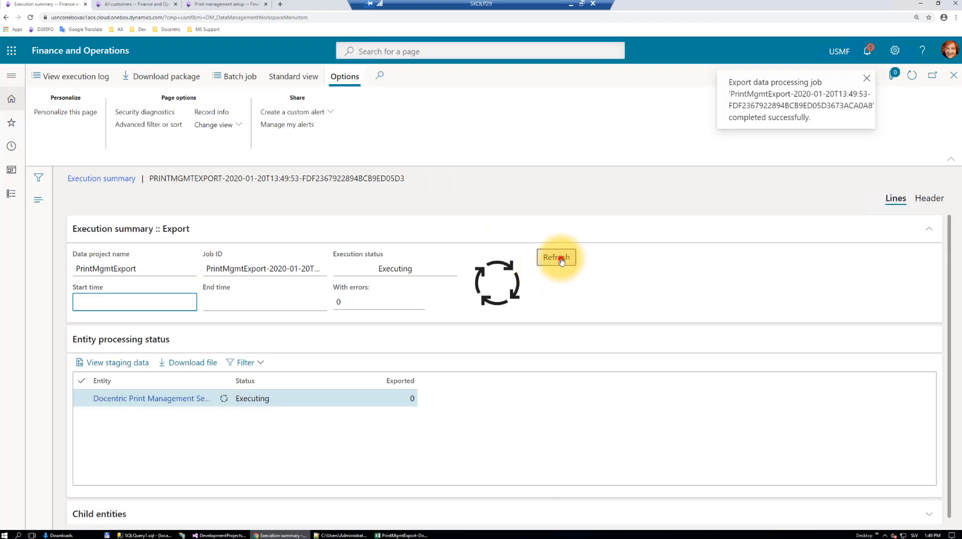
click(561, 259)
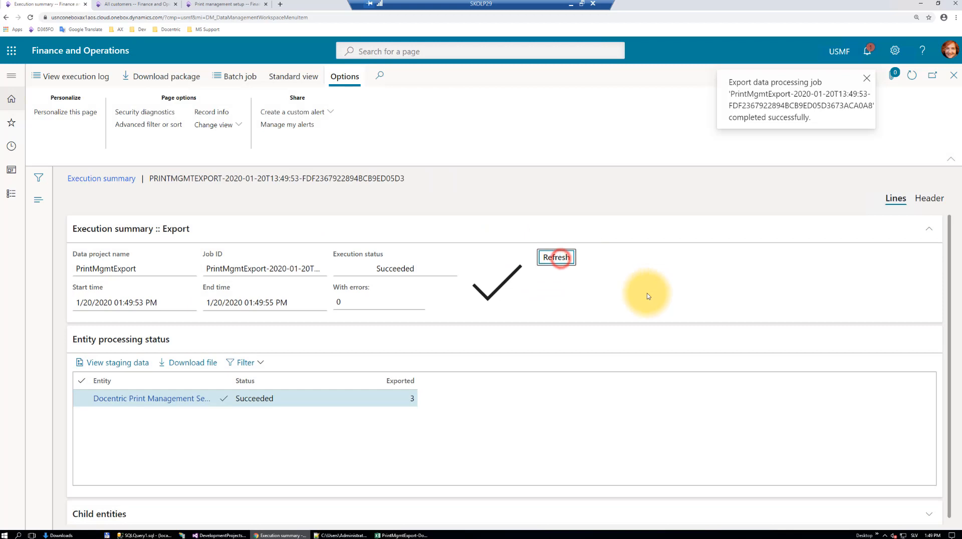
click(196, 369)
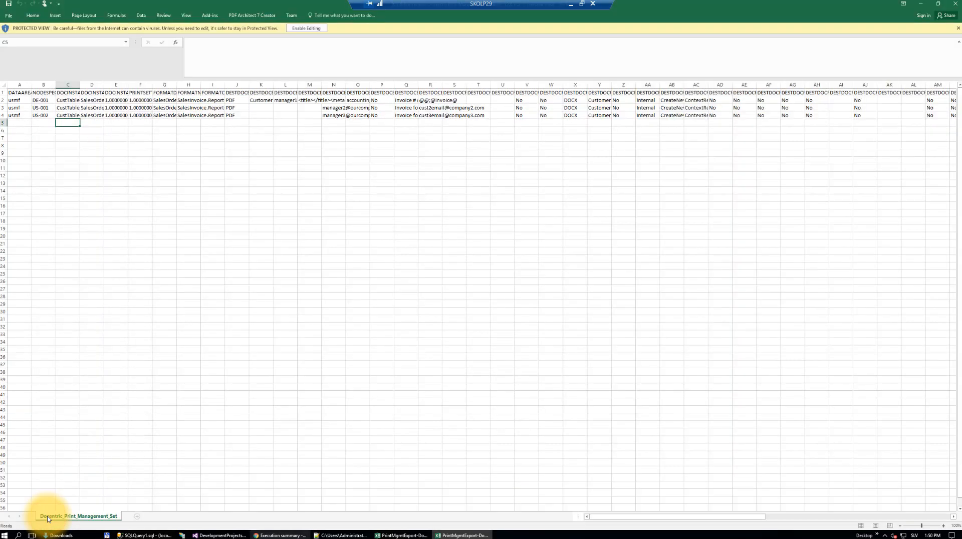
Enable editing of the exported Excel workbook and auto-fit the width of all its columns
click(306, 29)
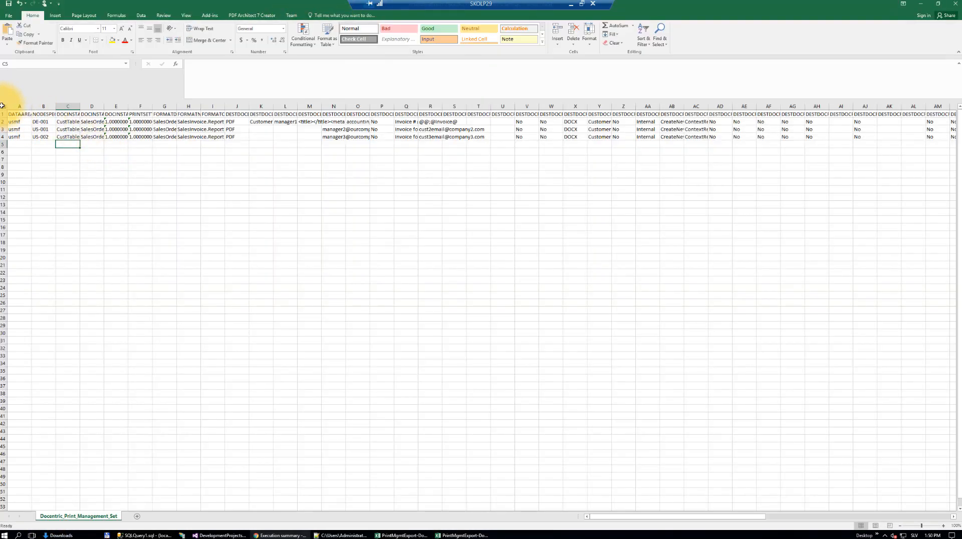
click(3, 105)
double_click(31, 105)
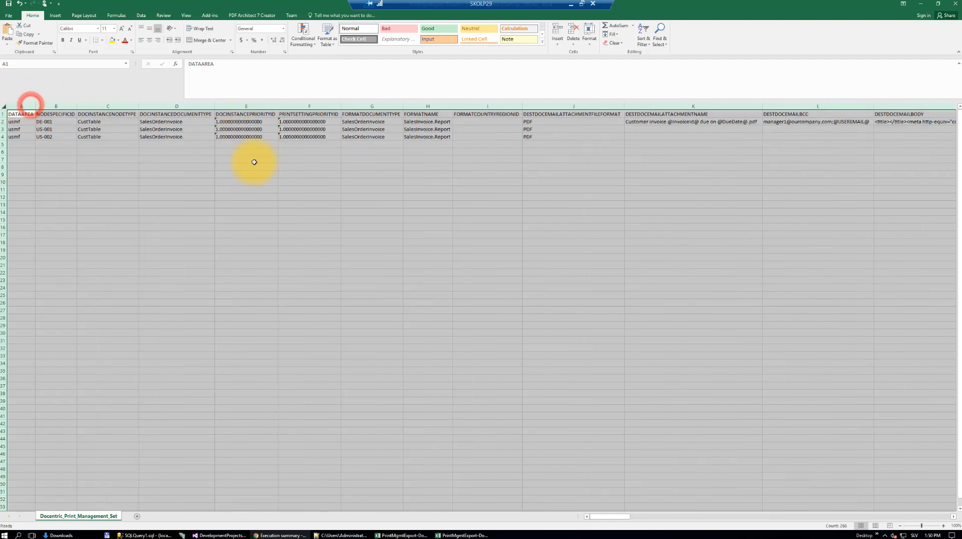
click(285, 299)
Bring up the All customers list in the browser, then return to the exported Excel workbook and delete rows 3 and 4
click(279, 535)
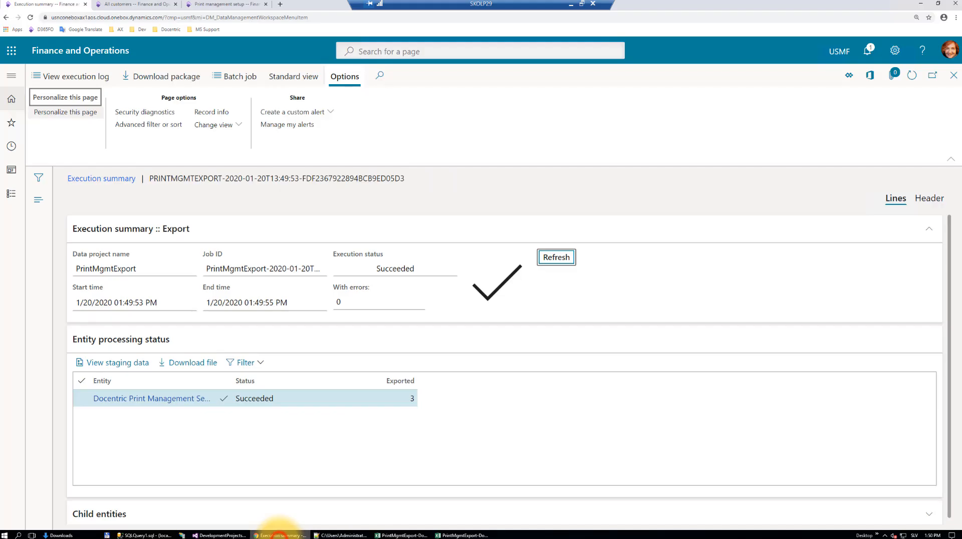
click(152, 5)
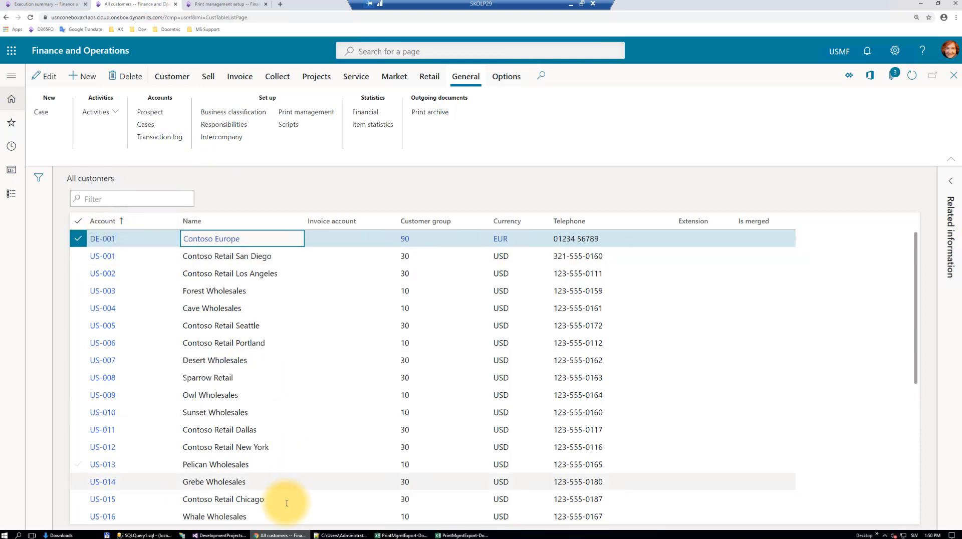
click(410, 535)
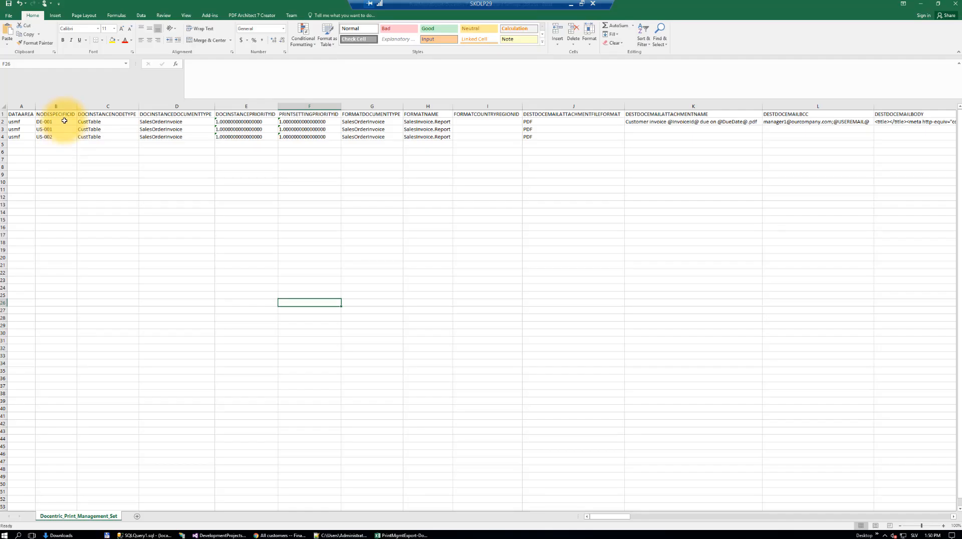
click(63, 121)
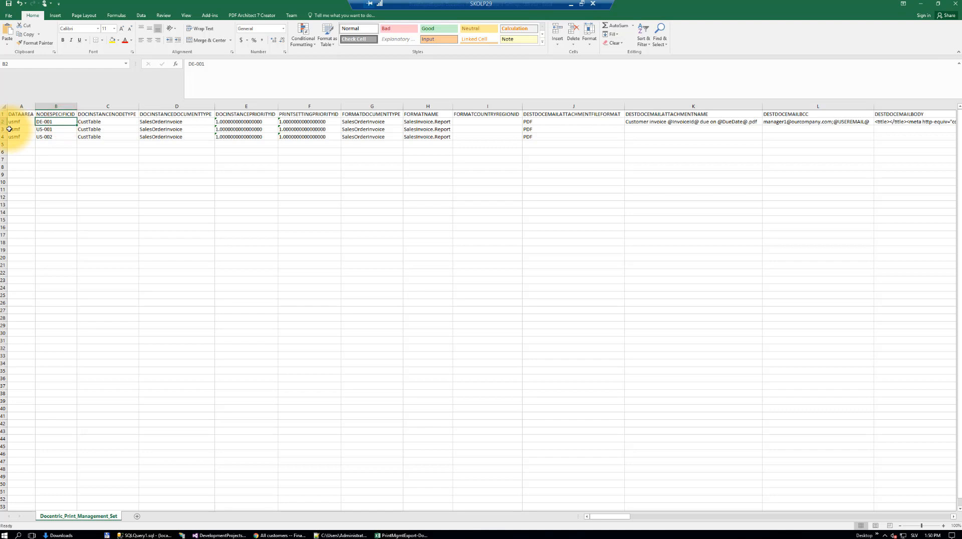
drag(2, 129, 2, 136)
right_click(3, 133)
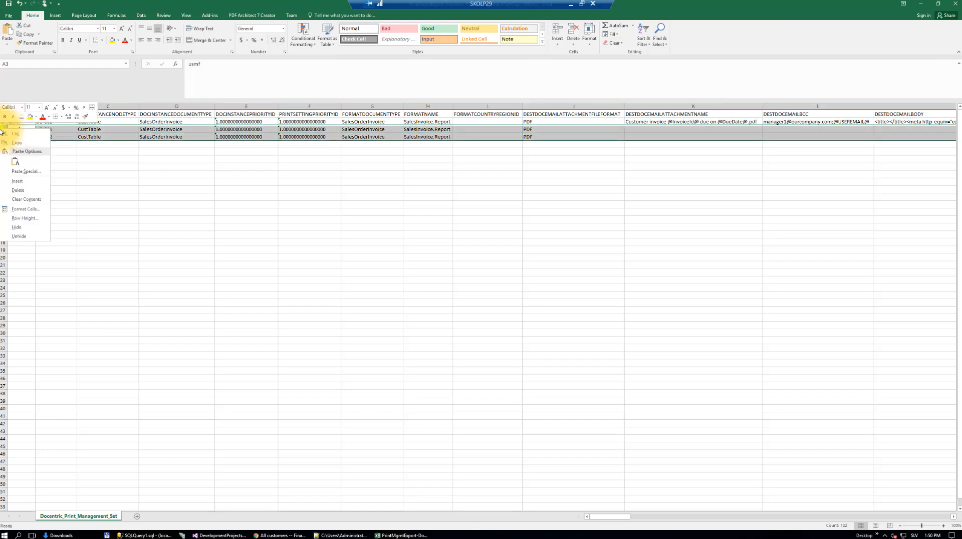
click(15, 191)
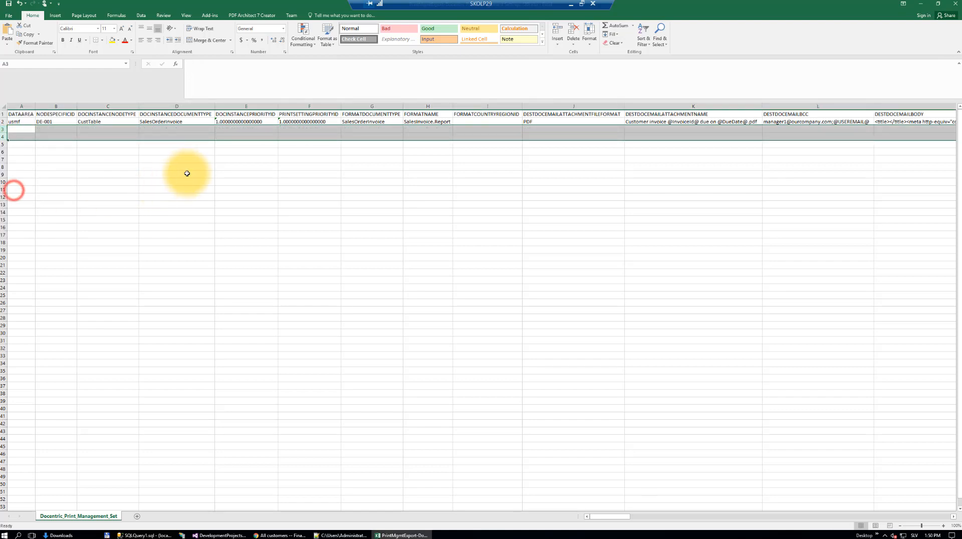
Duplicate the complete Contoso Europe settings in row 2 into rows 3, 4 and 5 of the worksheet
click(608, 516)
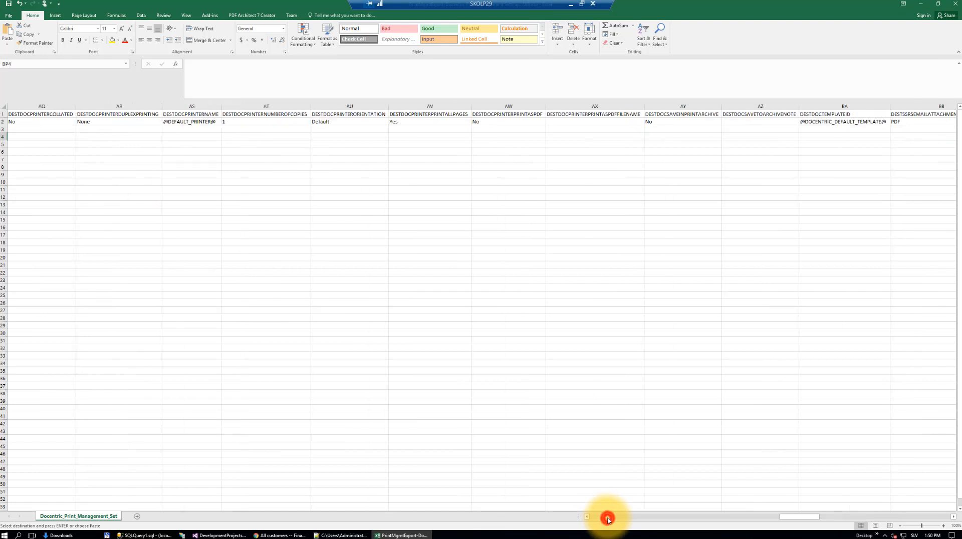
drag(658, 518, 581, 517)
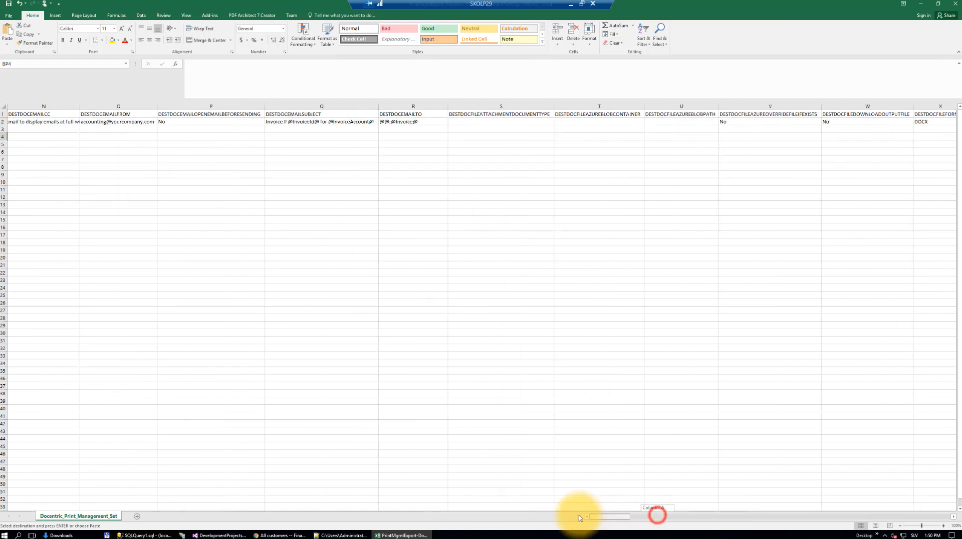
click(3, 121)
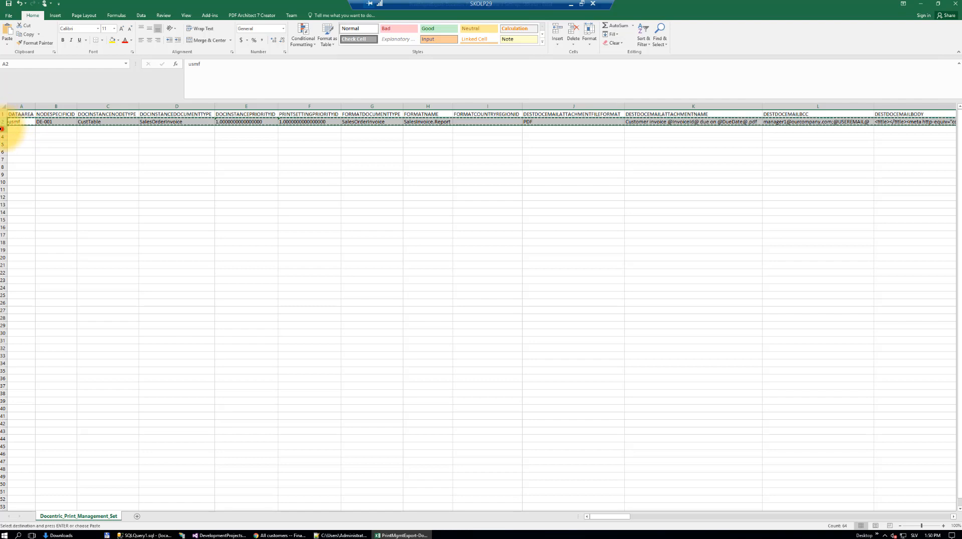
click(2, 129)
key(ctrl+v)
click(2, 136)
key(ctrl+v)
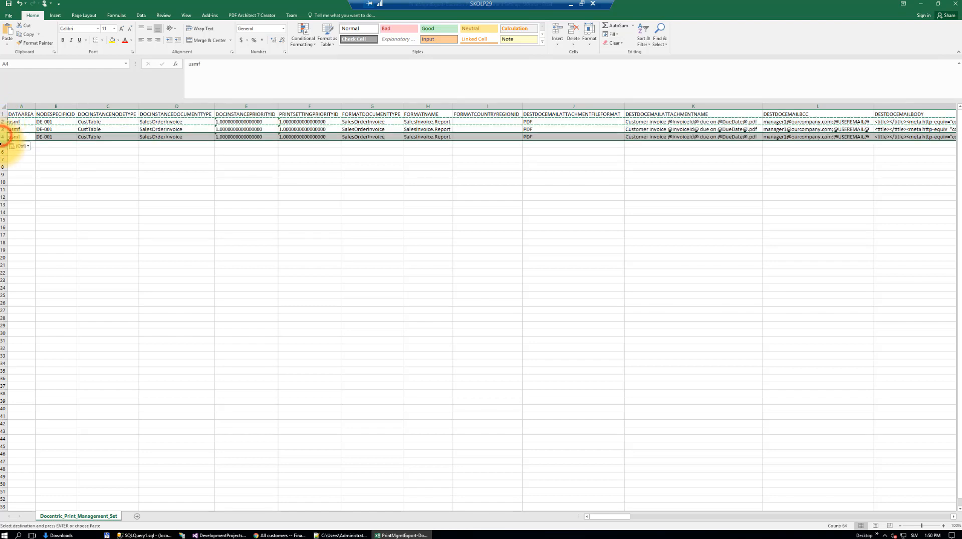
click(2, 145)
key(ctrl+v)
click(114, 187)
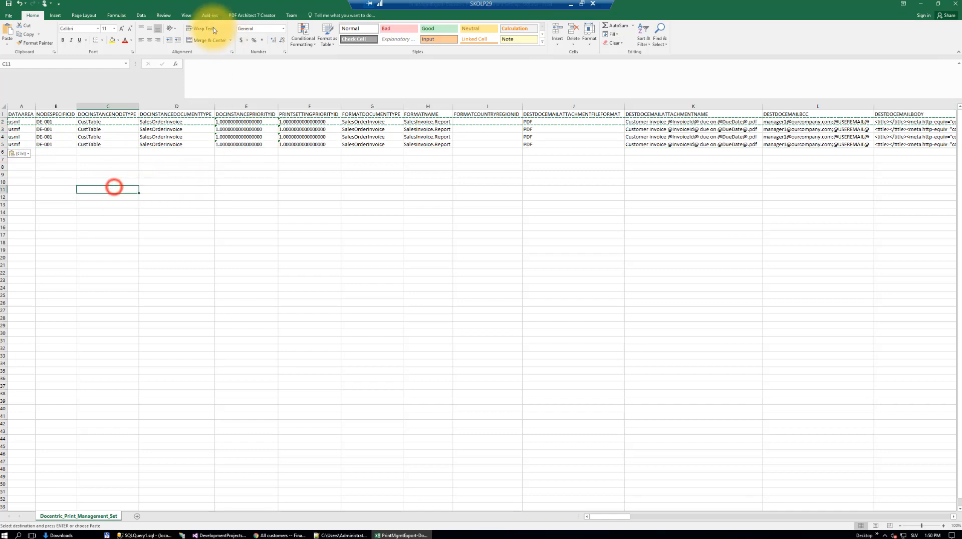
Set NODESPECIFICID in rows 3, 4 and 5 to the account numbers of Contoso Retail San Diego, Contoso Retail Los Angeles and Forest Wholesales
drag(193, 6, 568, 182)
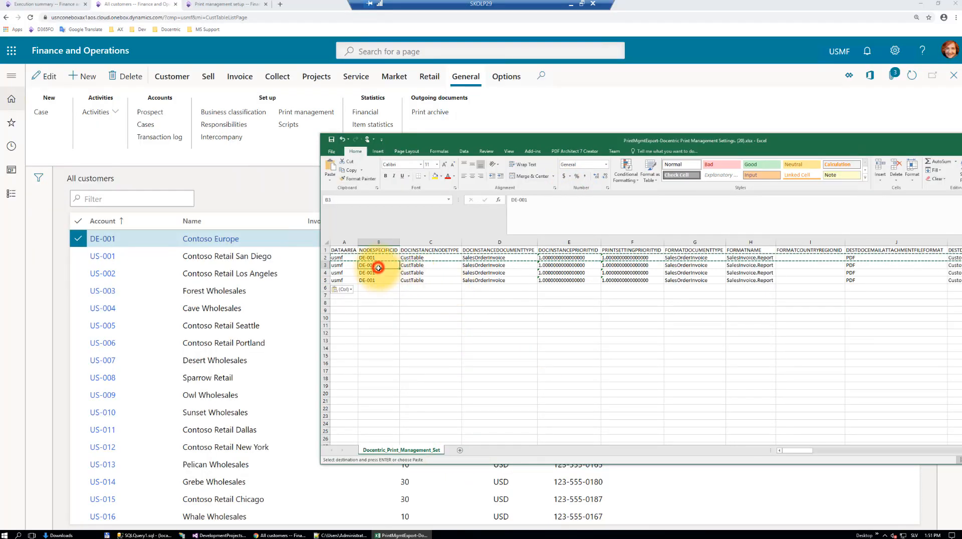
text(US)
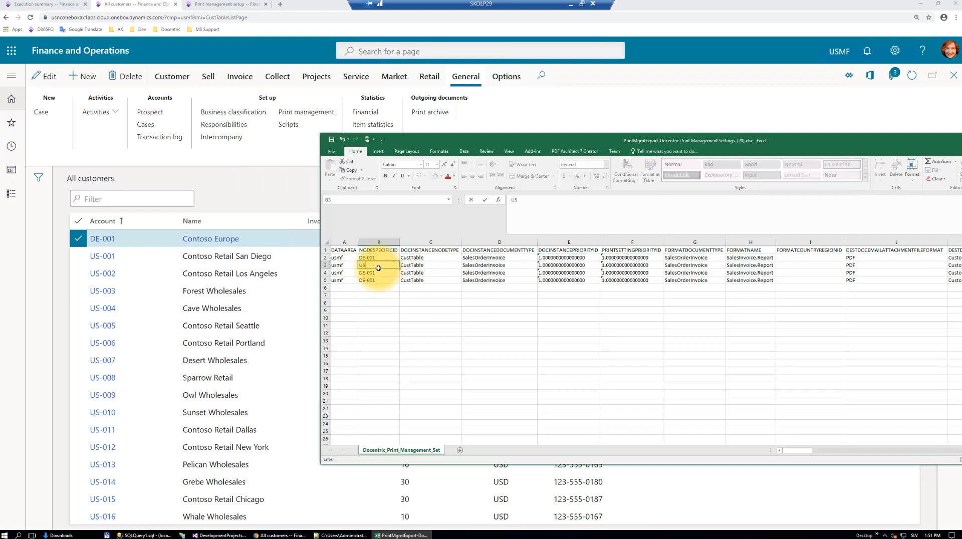
key(Return)
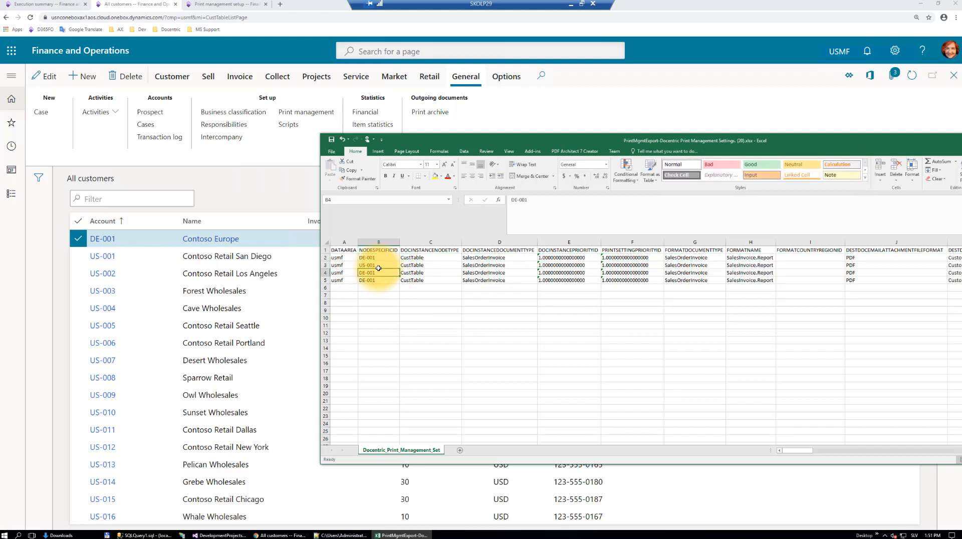
text(US)
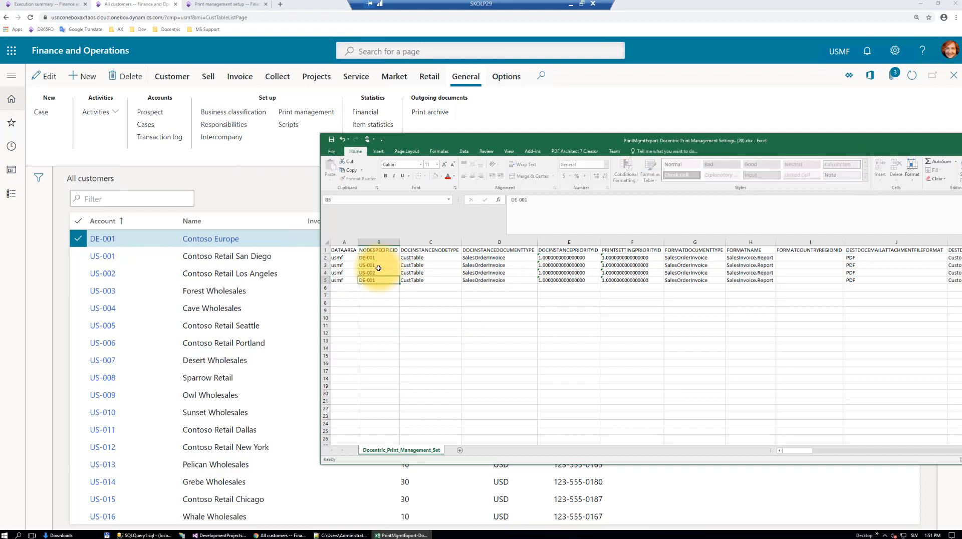
text(US)
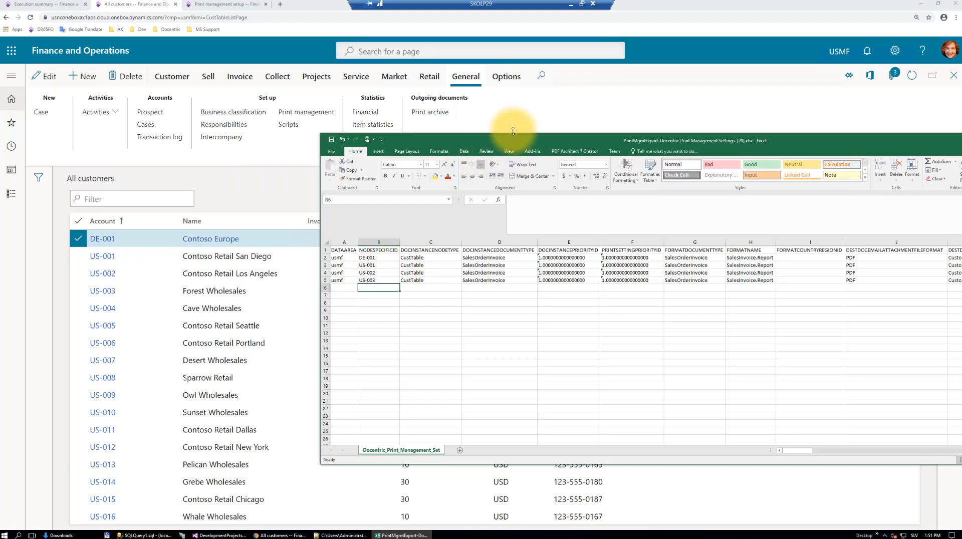
Switch to the browser, open the PrintMgmtImport data project and remove its existing Docentric Print Management Settings entity
drag(506, 140, 220, 83)
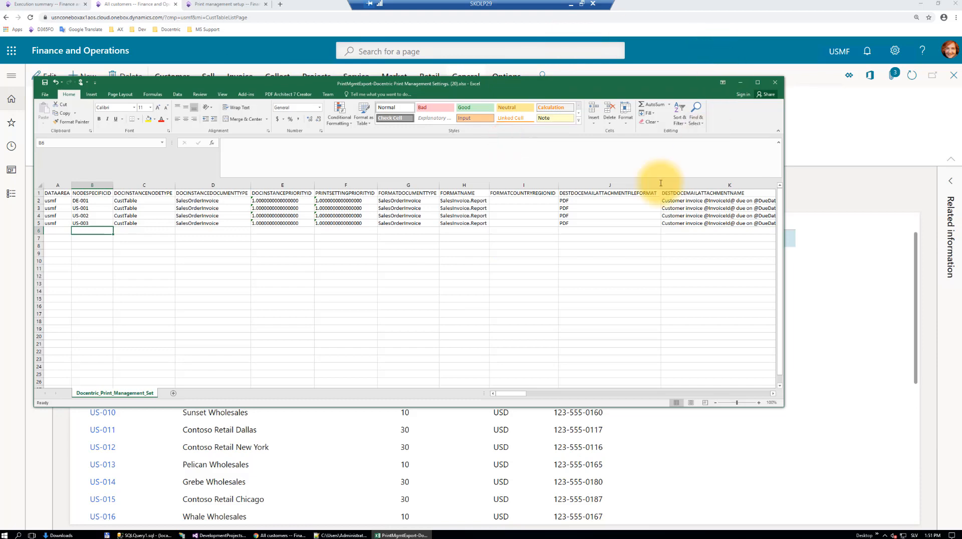
click(277, 534)
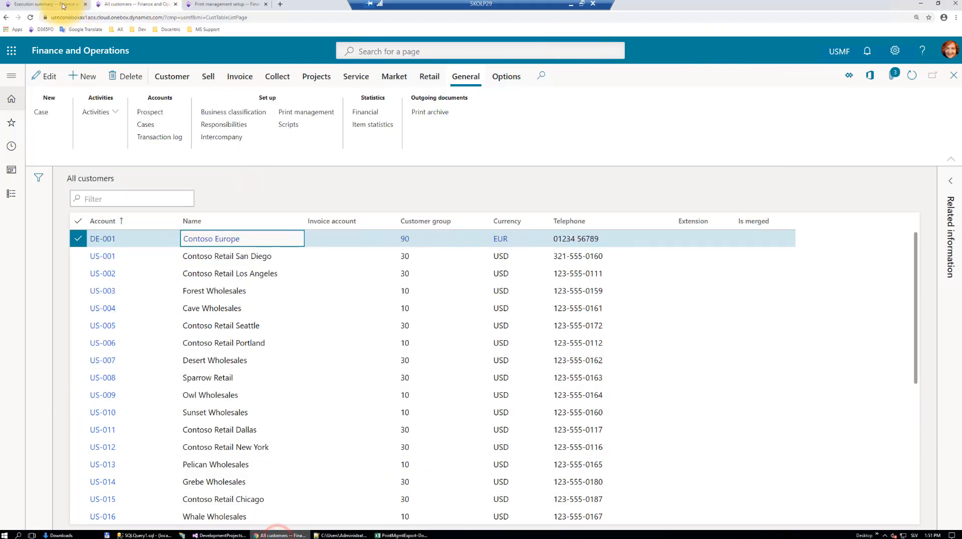
click(45, 4)
key(Escape)
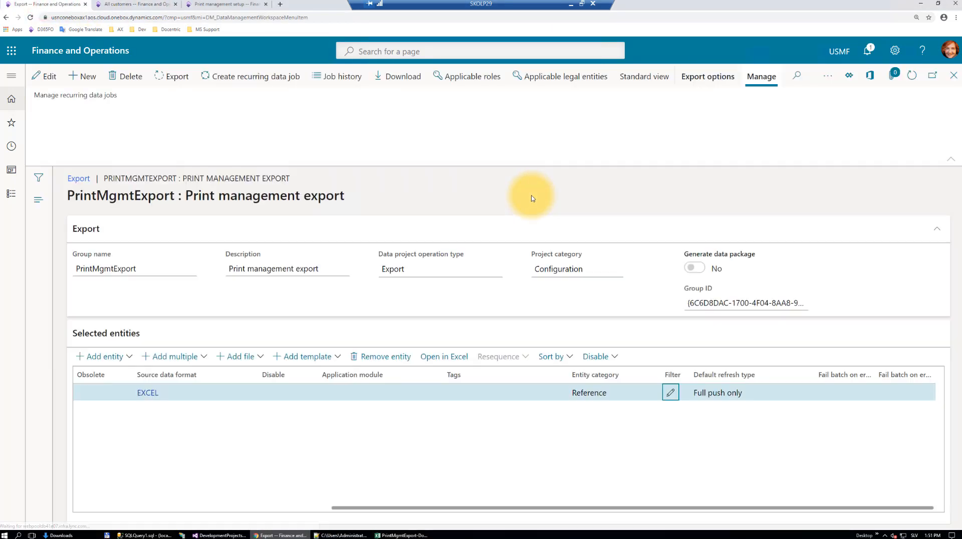
key(Escape)
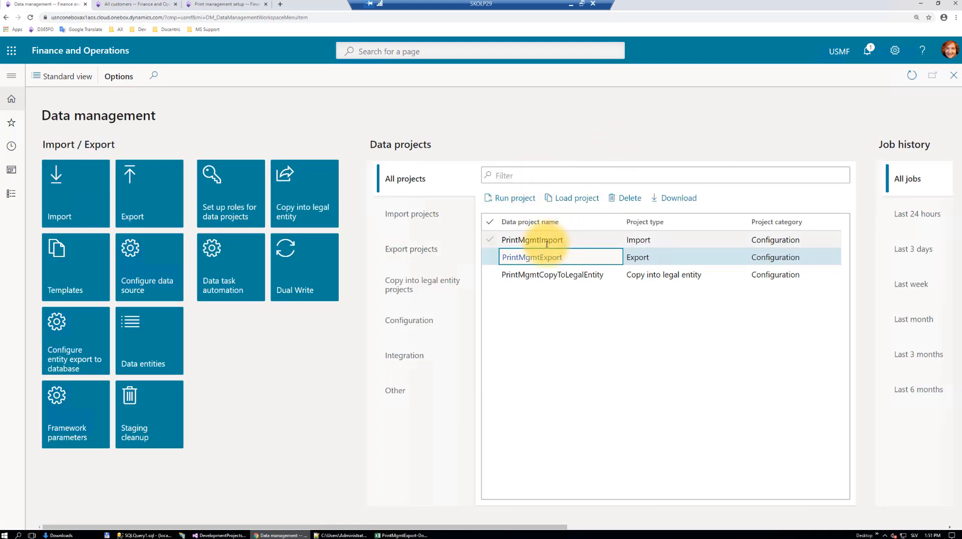
click(544, 242)
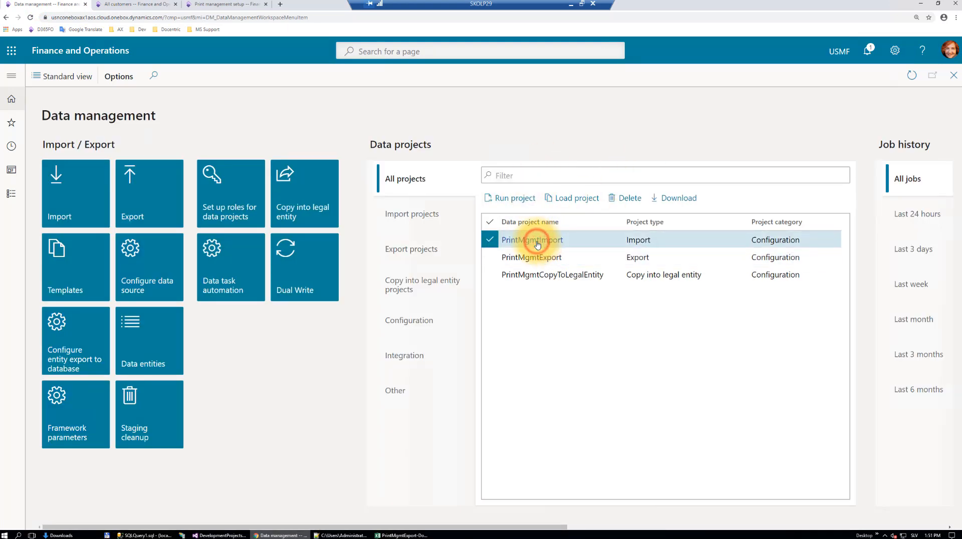
click(538, 244)
click(239, 355)
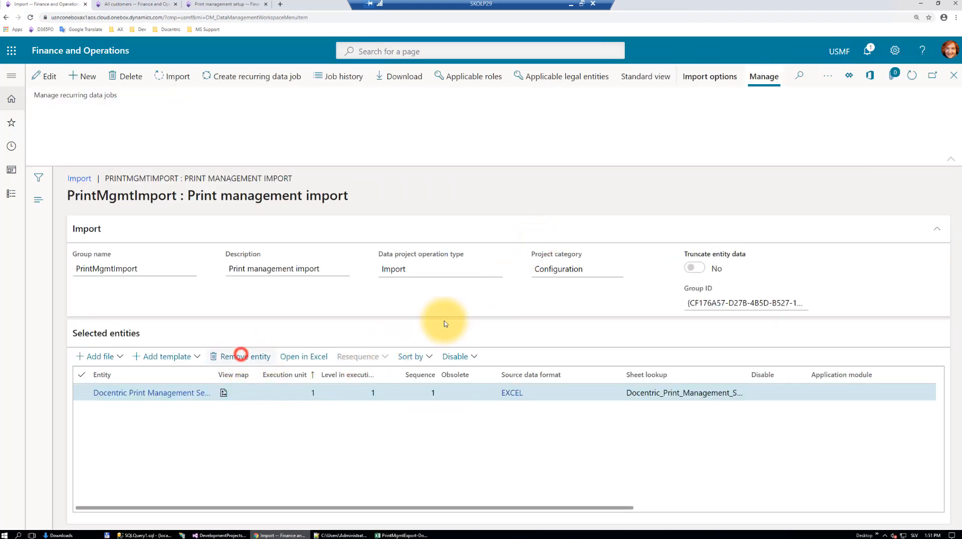
click(551, 276)
Add the Docentric Print Management Settings entity in EXCEL format by uploading PrintMgmtExport-Docentric Print Management Settings. (20).xlsx to the import project
click(123, 357)
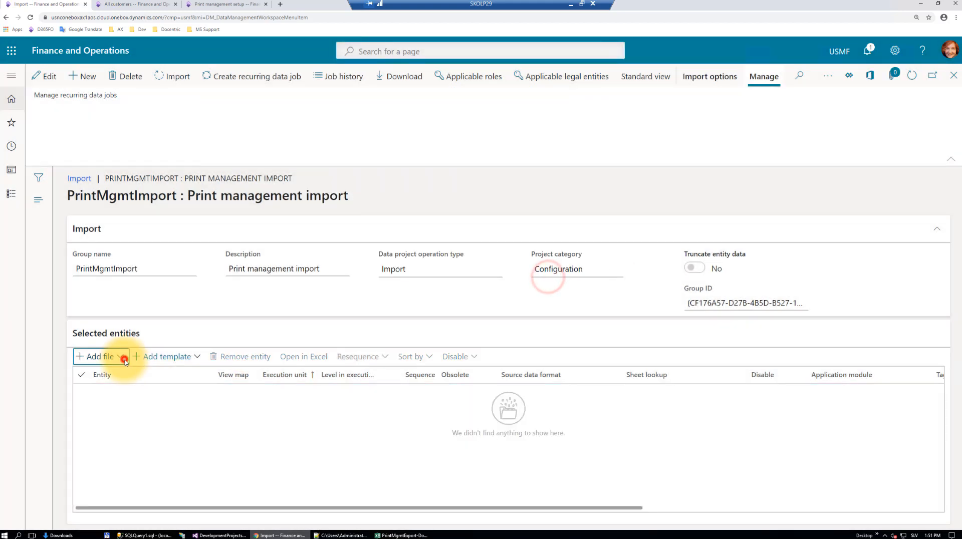
click(369, 425)
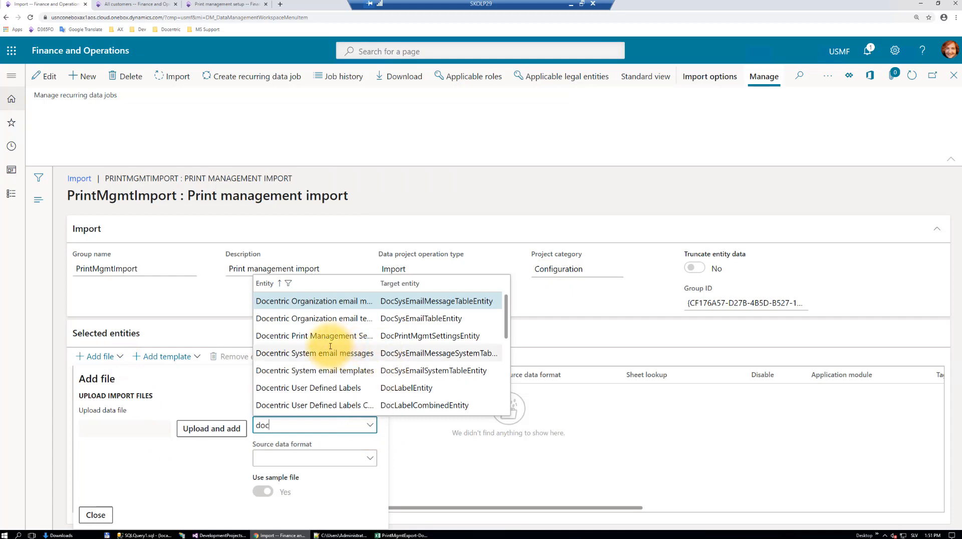
click(321, 336)
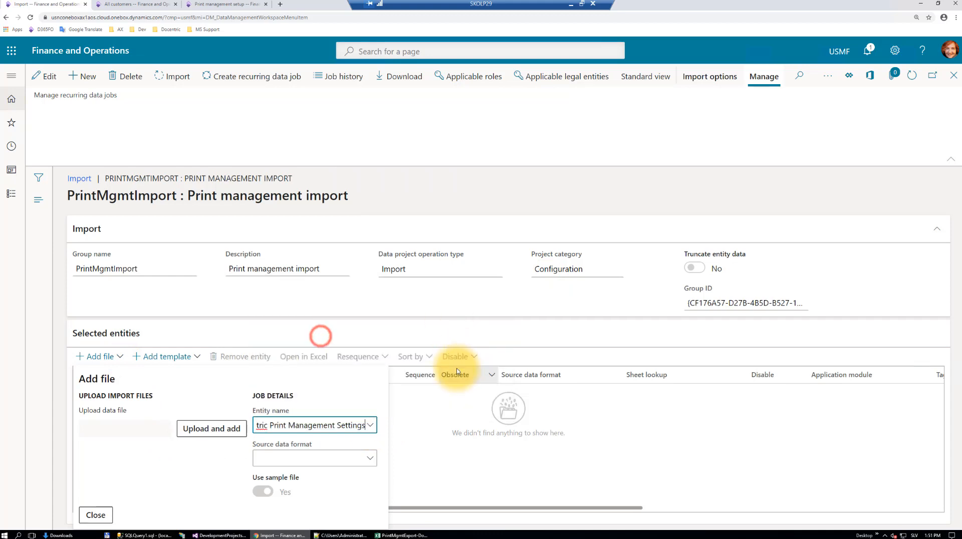
click(371, 460)
click(266, 419)
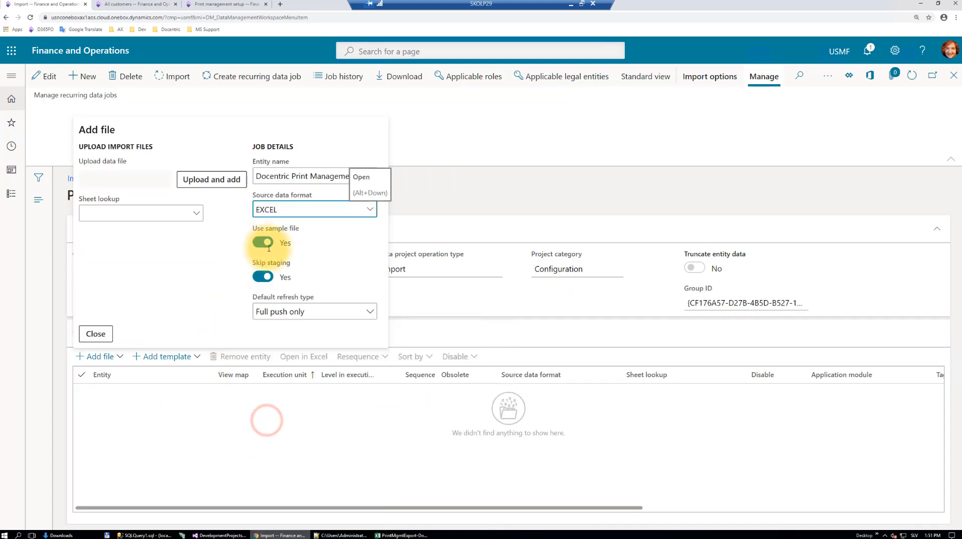
click(210, 184)
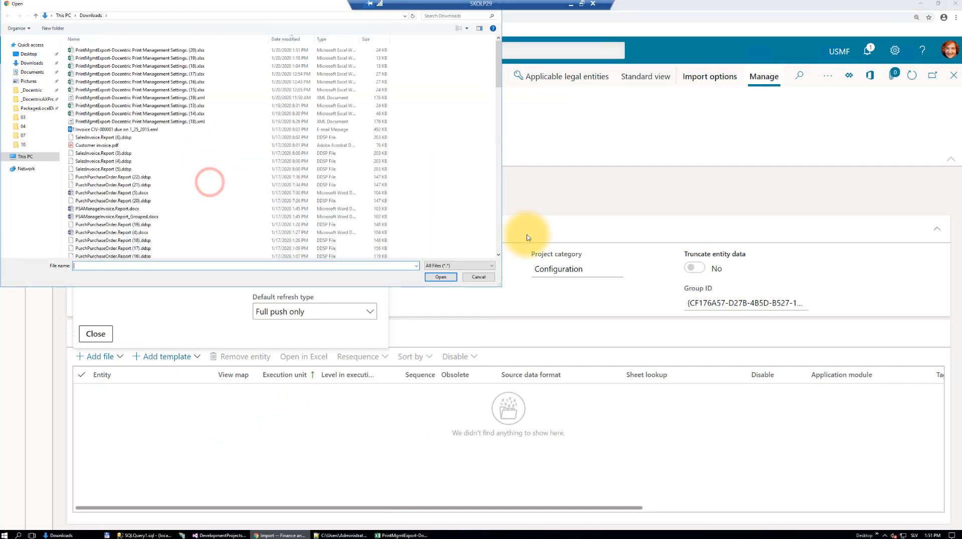
double_click(180, 51)
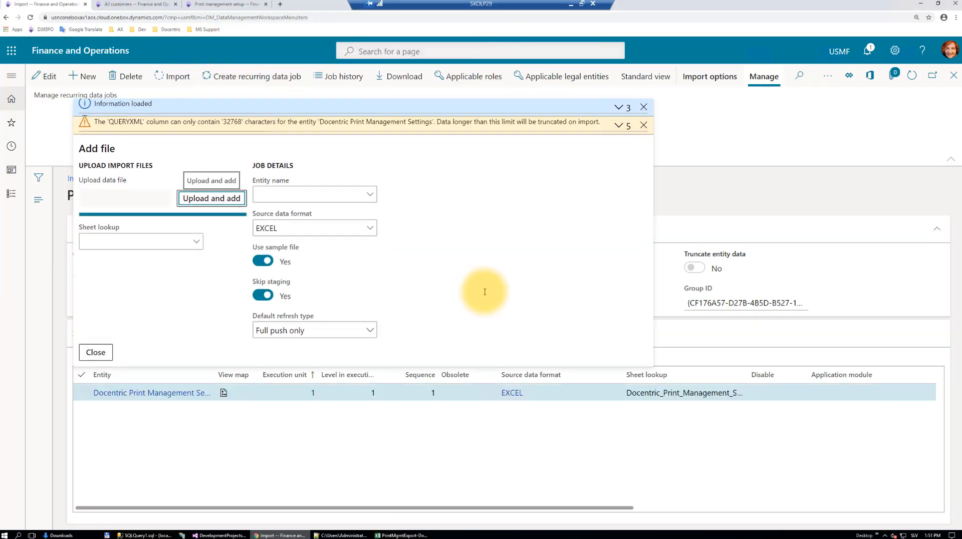
click(812, 187)
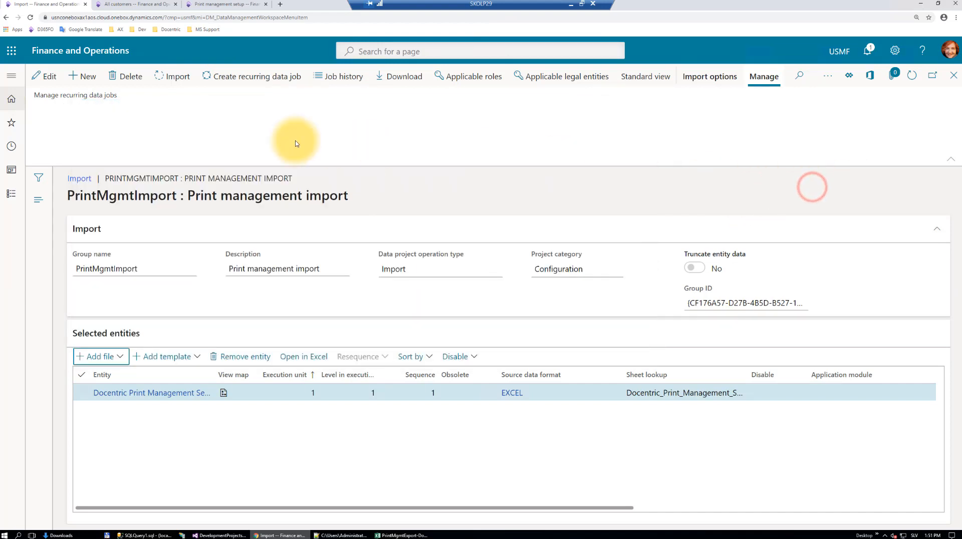
Run the PrintMgmtImport import and refresh its execution summary
click(174, 76)
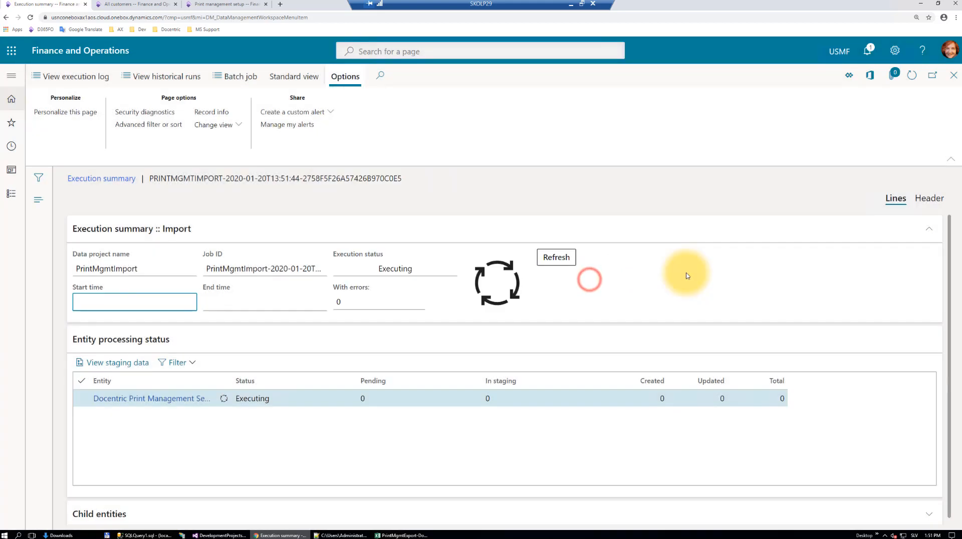
click(557, 258)
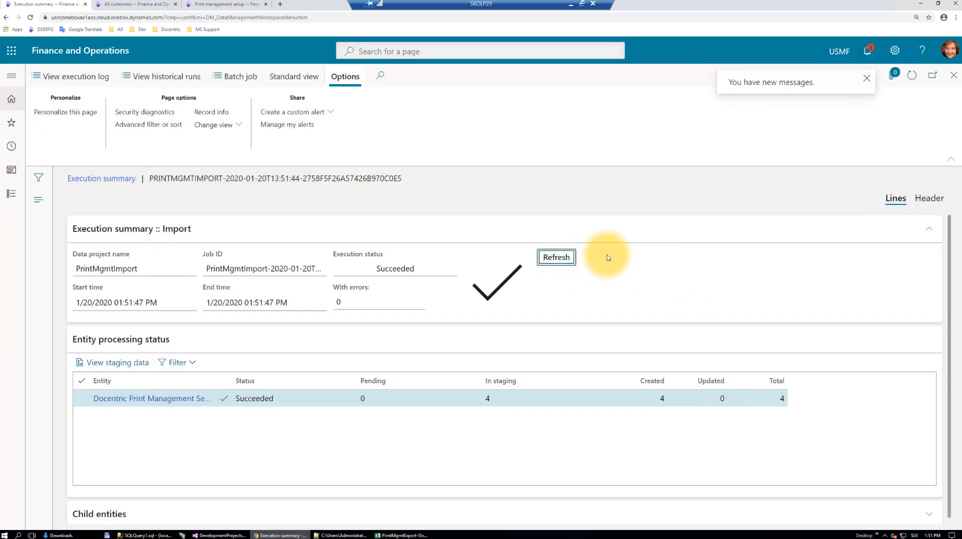
Open the print destination settings of the original customer invoice in the print management setup of Contoso Retail San Diego
click(127, 7)
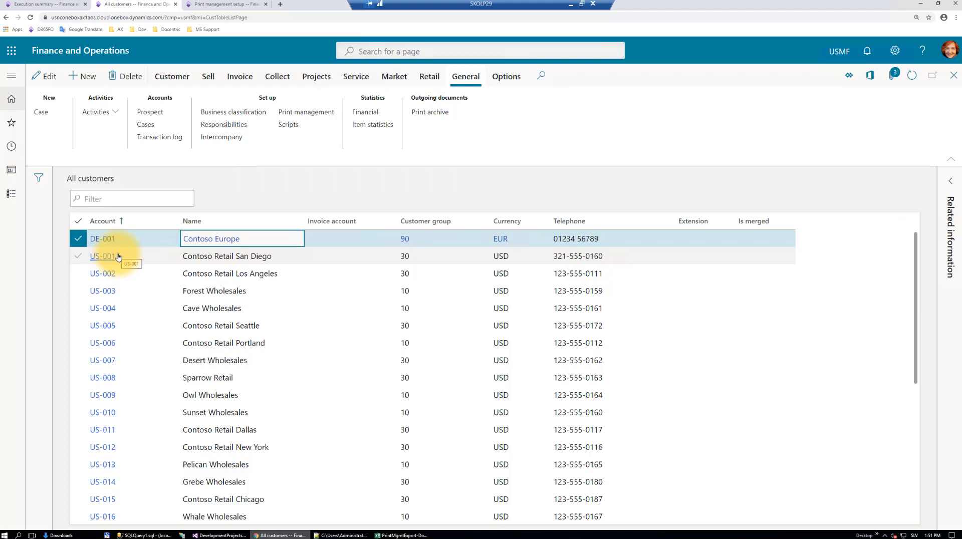
click(237, 256)
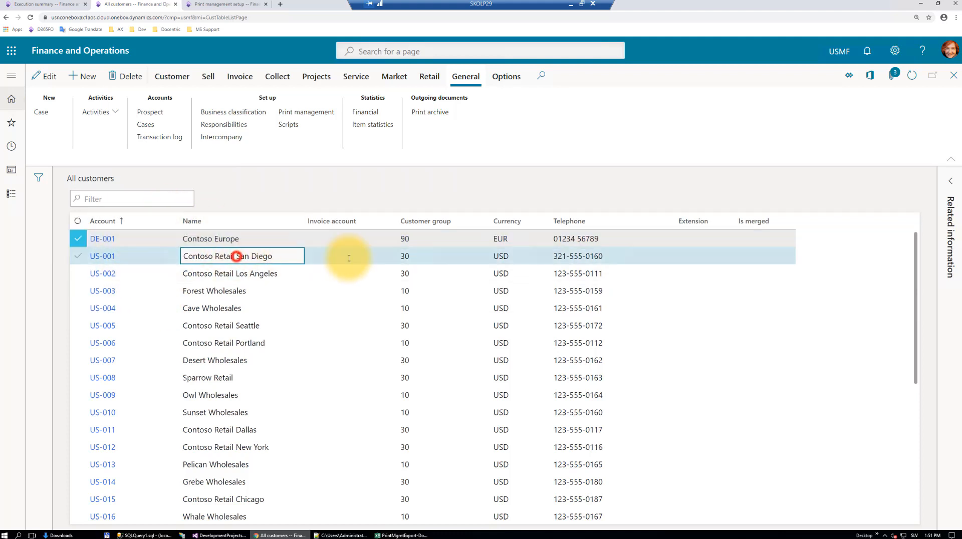
click(309, 114)
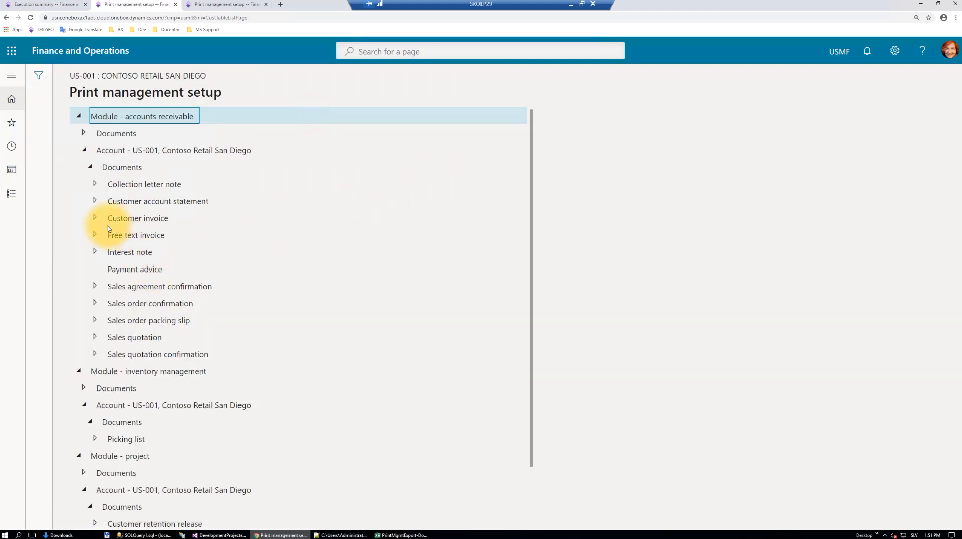
click(98, 219)
click(126, 235)
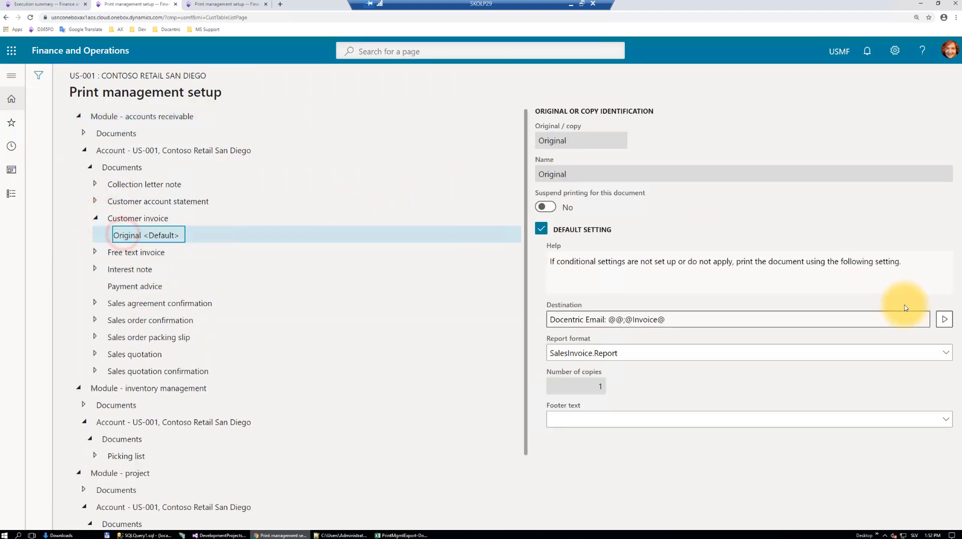
click(944, 319)
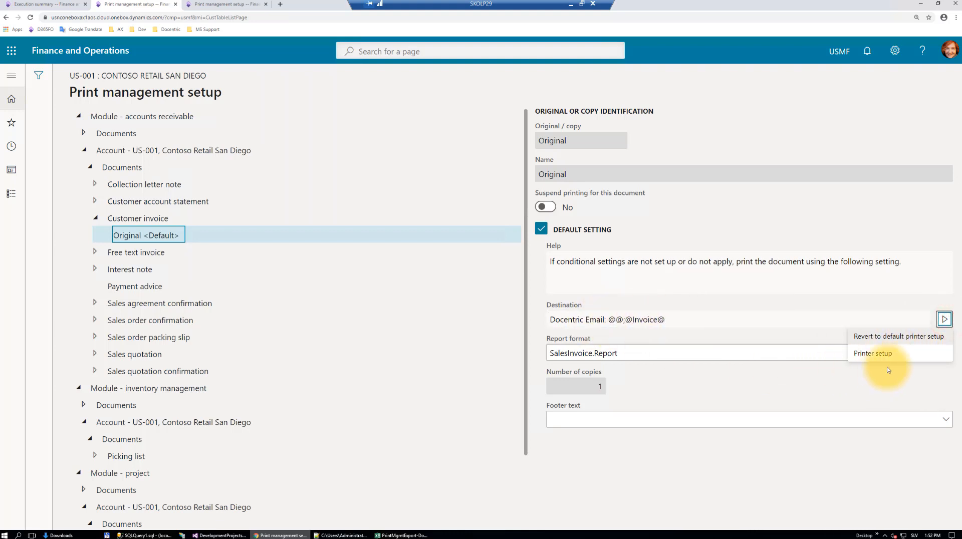
click(874, 353)
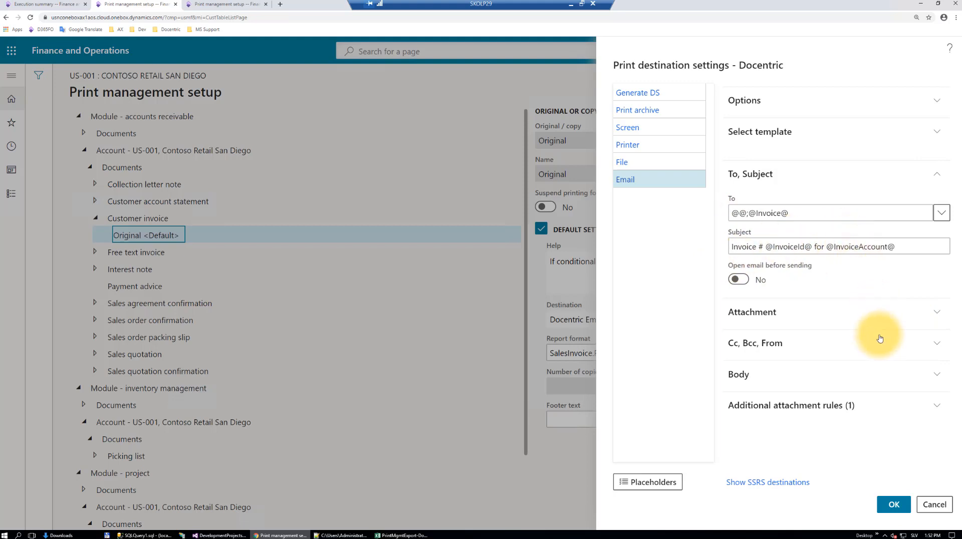
Review the email destination's attachment and Cc, Bcc, From settings, and view the message body in full screen
click(786, 173)
click(772, 210)
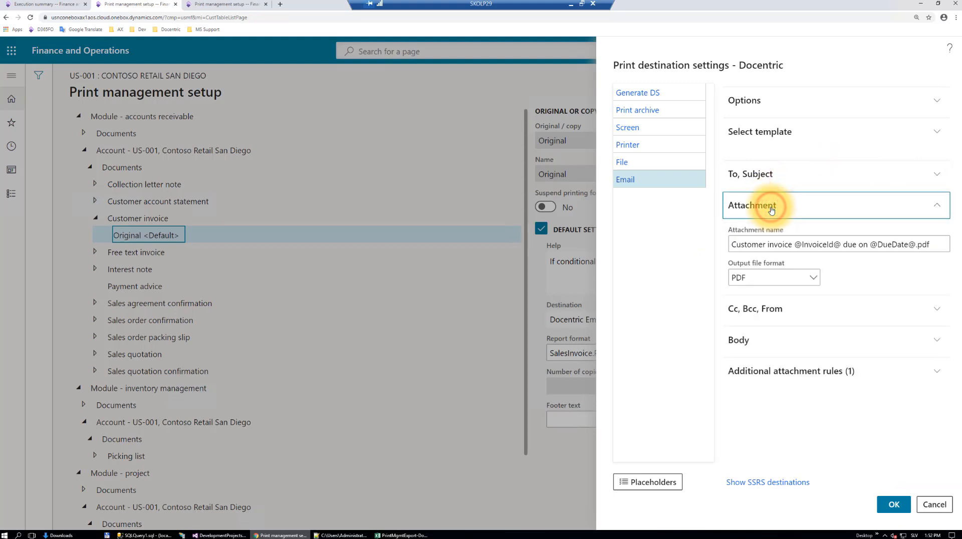
click(797, 206)
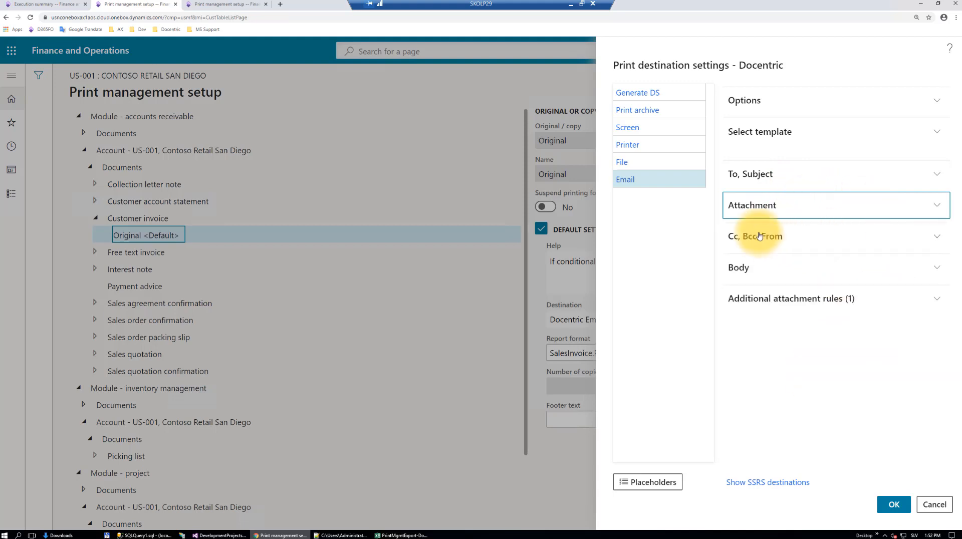
click(812, 242)
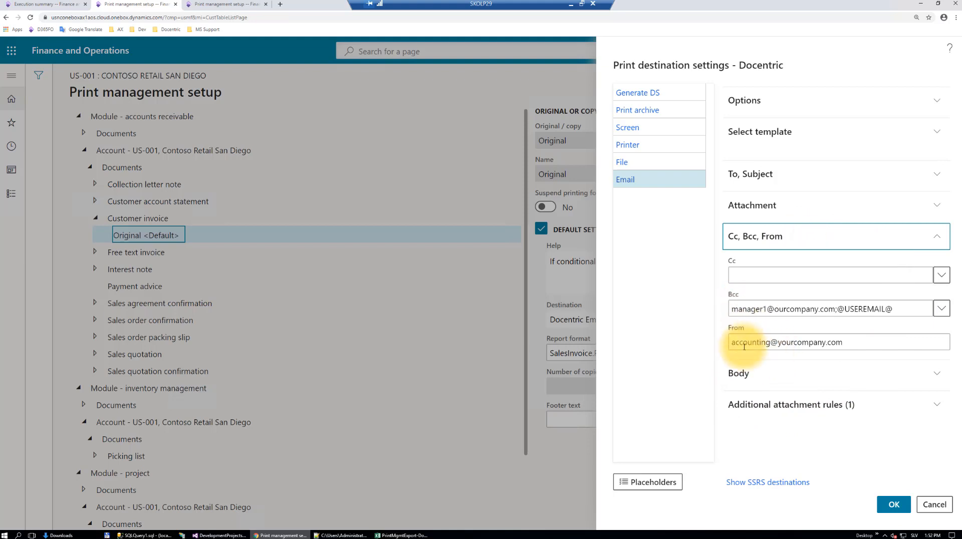
click(830, 234)
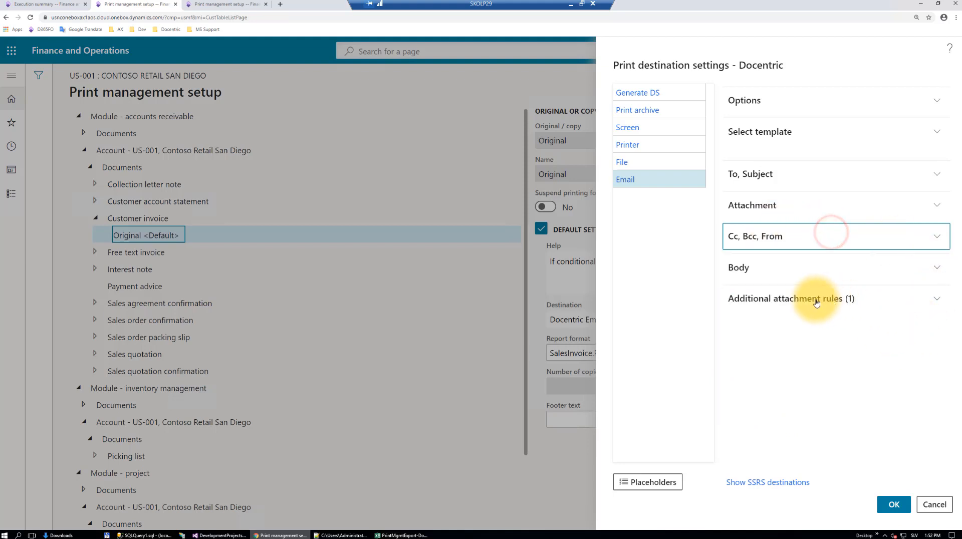
click(781, 267)
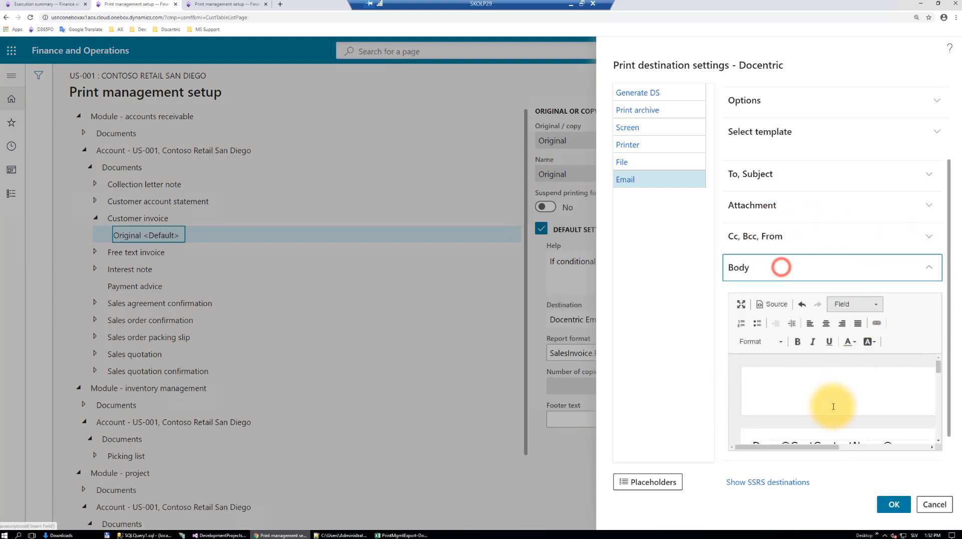
click(741, 305)
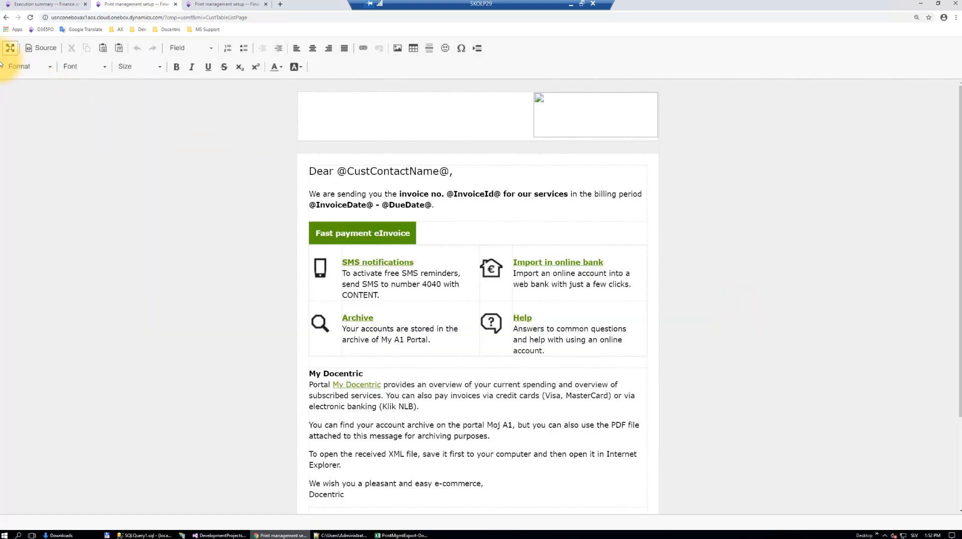
click(10, 50)
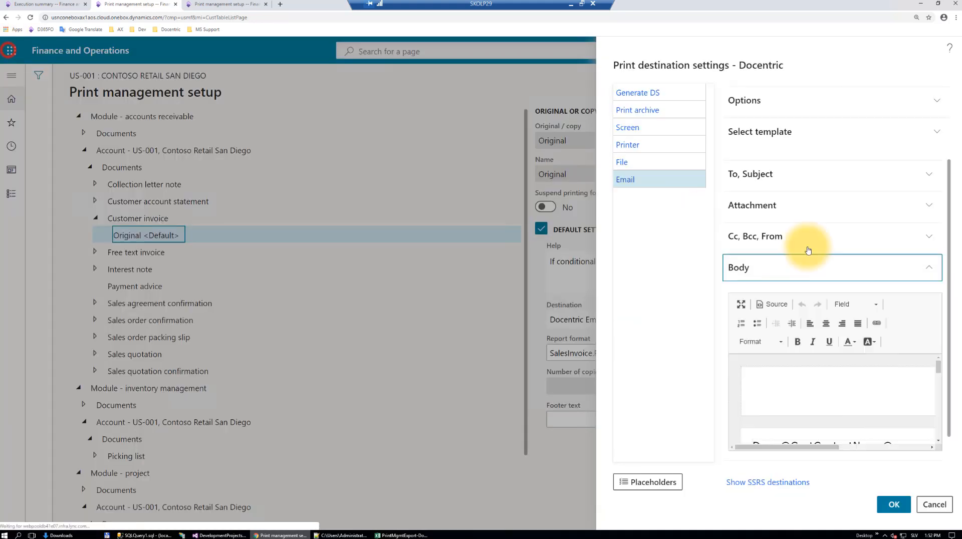
Review the additional attachment rules, close the settings without changes, and minimize the remote desktop session
click(770, 267)
click(759, 301)
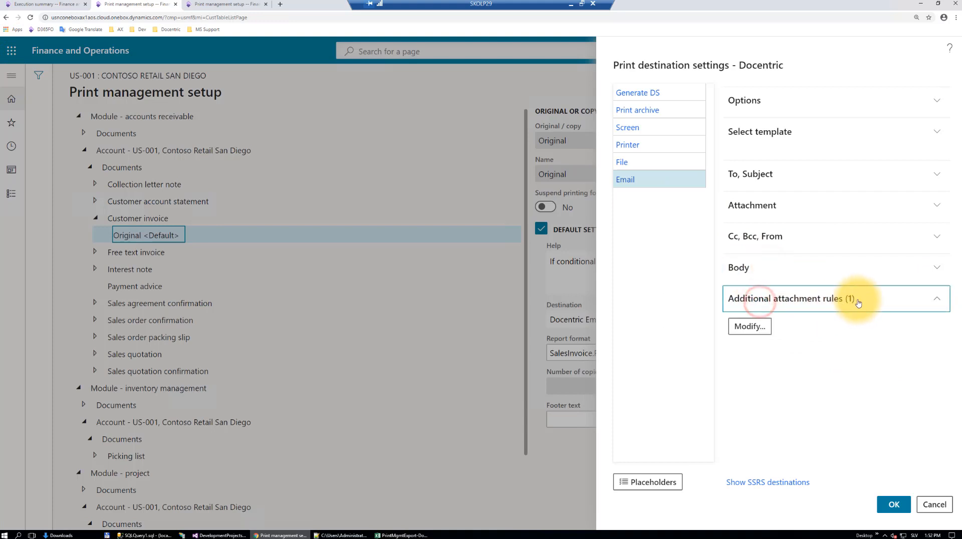
click(749, 326)
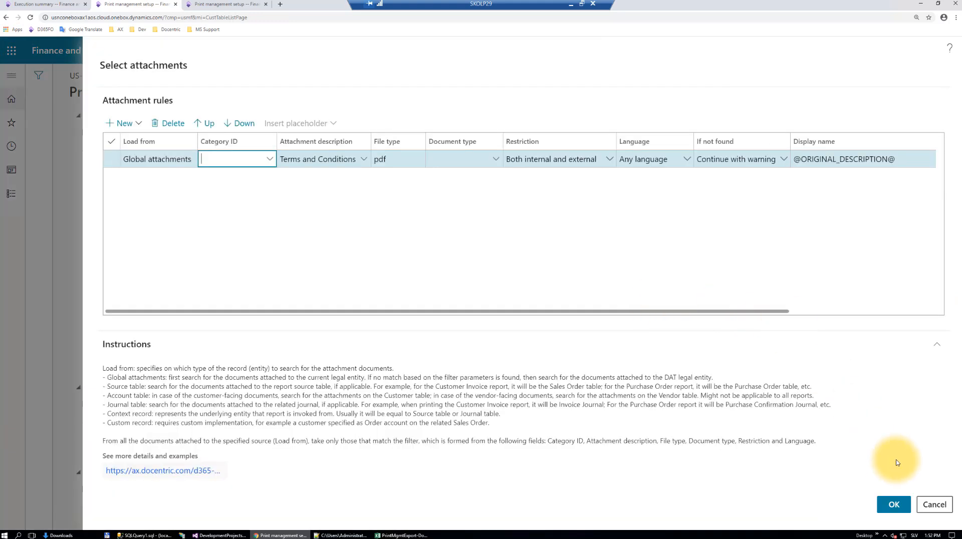
click(934, 504)
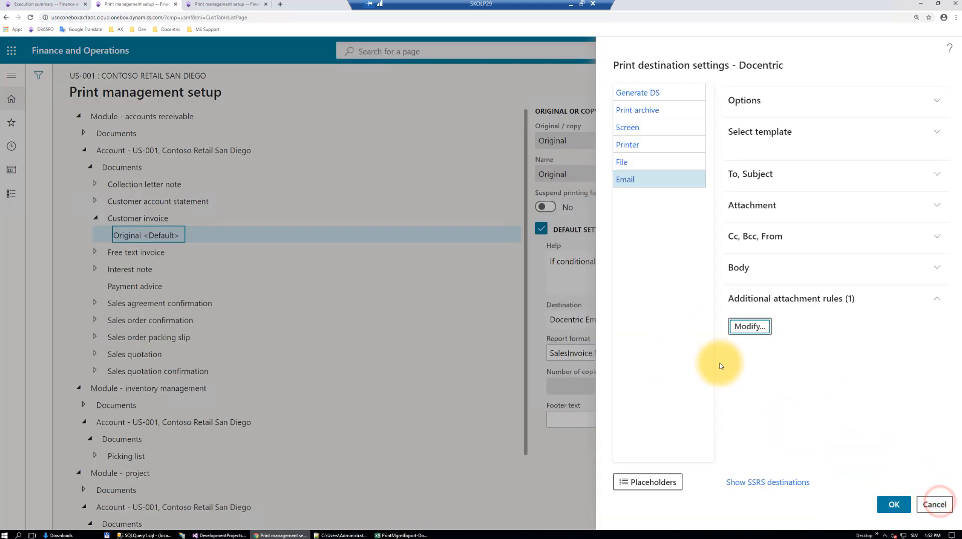
key(Escape)
key(Escape)
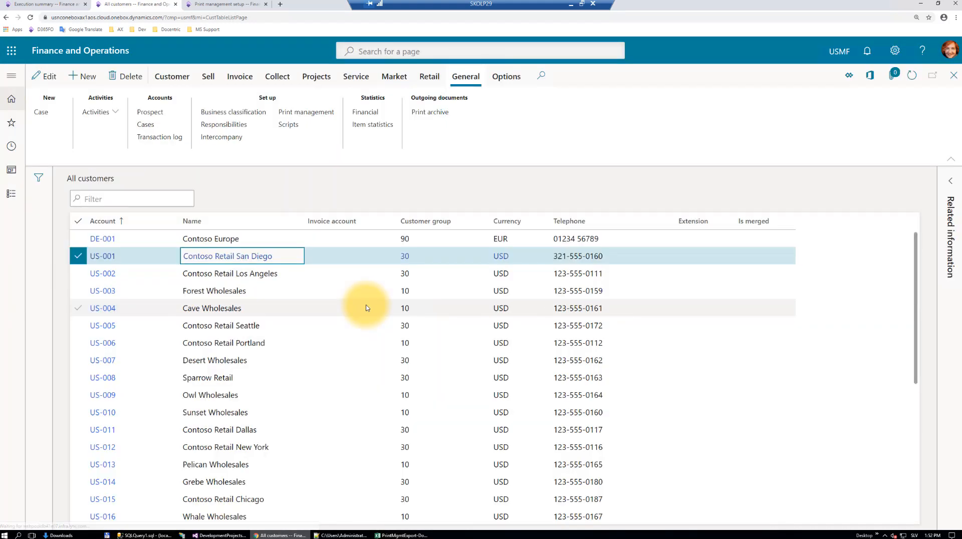
click(570, 7)
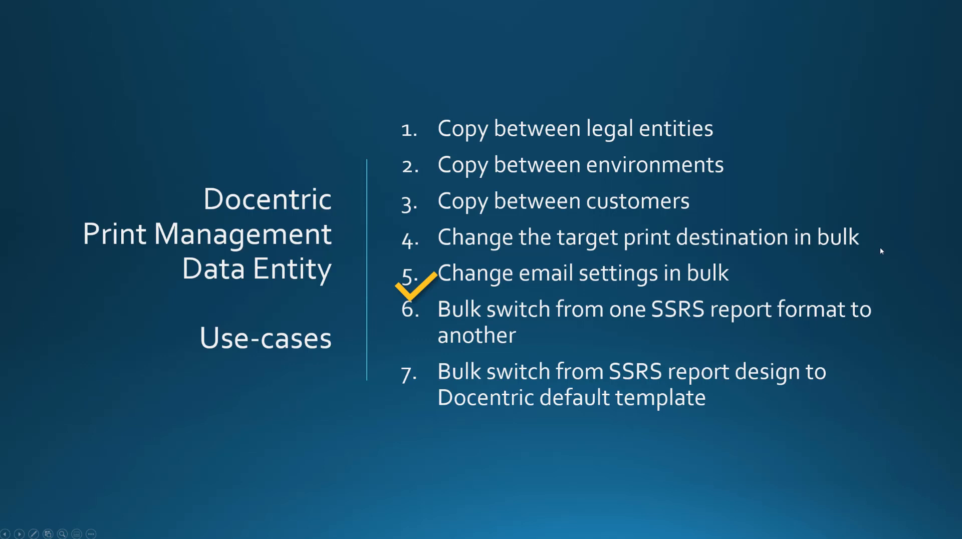